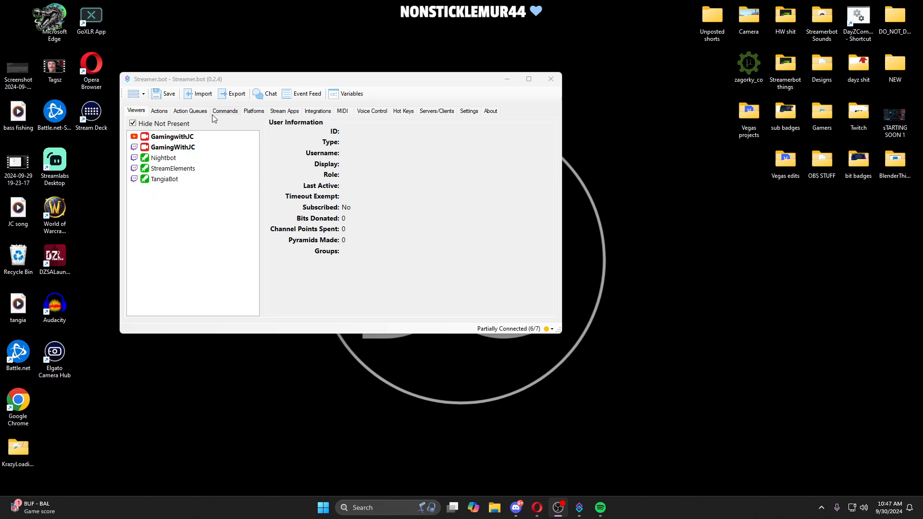
Step: Review the broadcaster and bot account connections for Twitch and YouTube
{"action": "left_click", "coordinate": [164, 114]}
{"action": "left_click", "coordinate": [136, 111]}
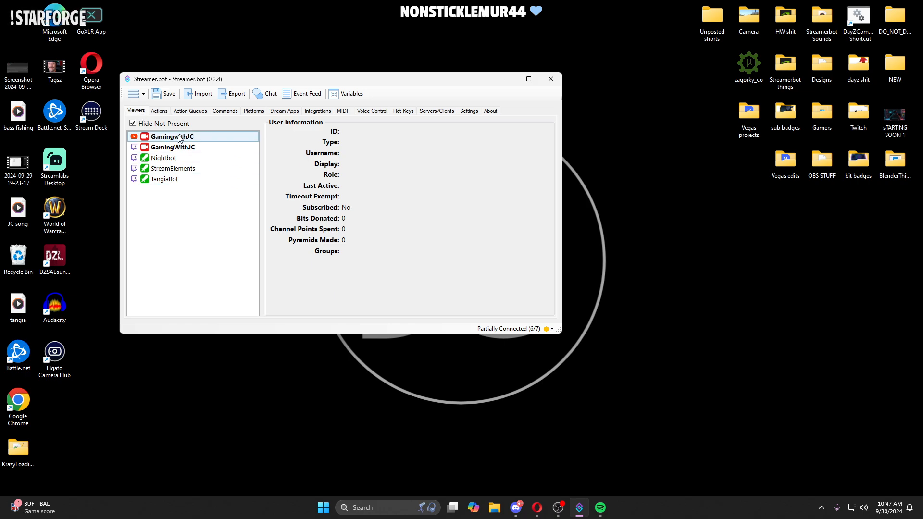
{"action": "left_click", "coordinate": [260, 113]}
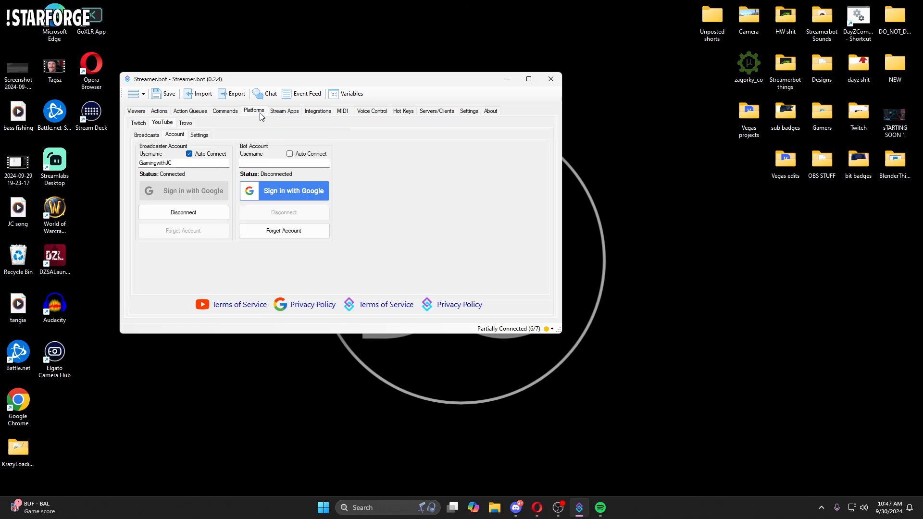
{"action": "left_click", "coordinate": [138, 123]}
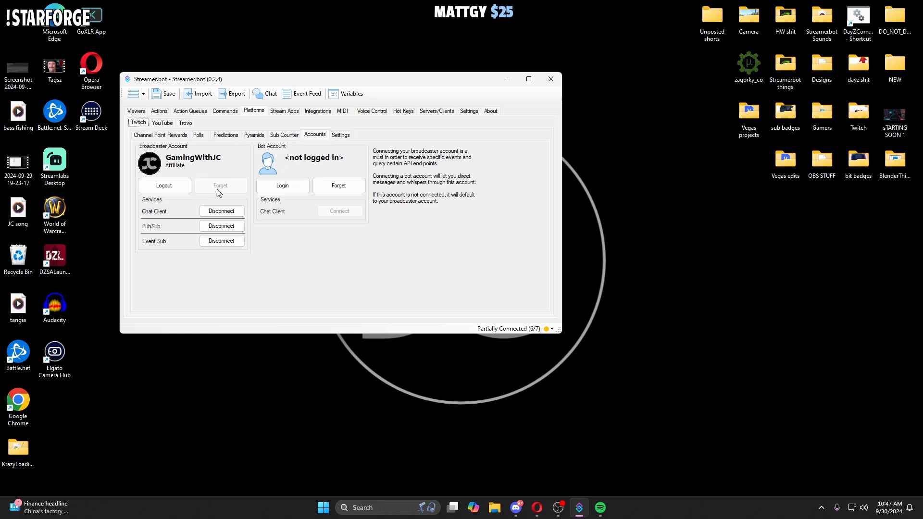
{"action": "left_click", "coordinate": [162, 123]}
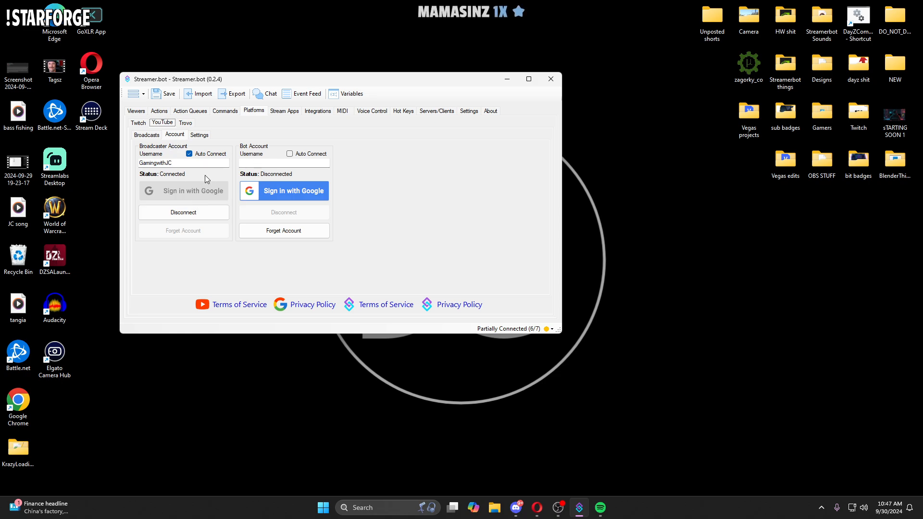
{"action": "left_click", "coordinate": [139, 123]}
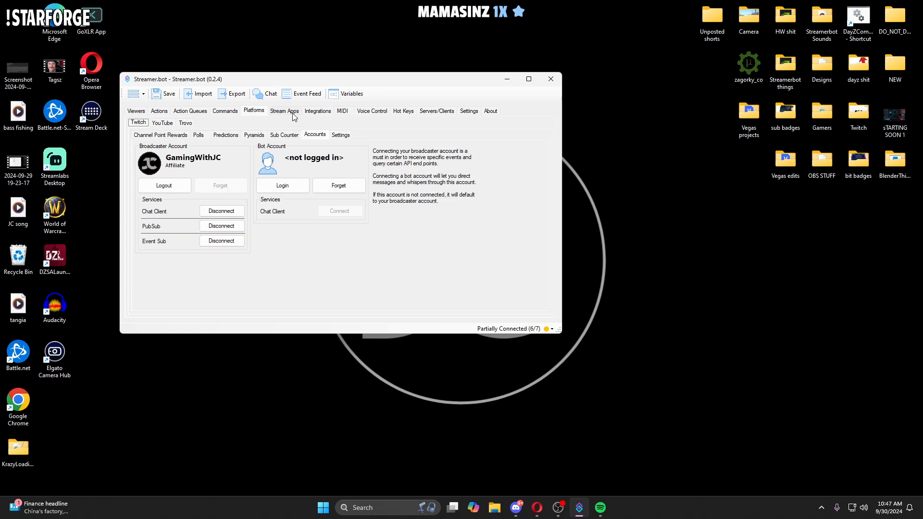
Step: Look through the existing actions list, including the chat command, bits and channel point groups
{"action": "left_click", "coordinate": [168, 112]}
{"action": "scroll", "coordinate": [228, 221], "scroll_direction": "down", "scroll_amount": 8}
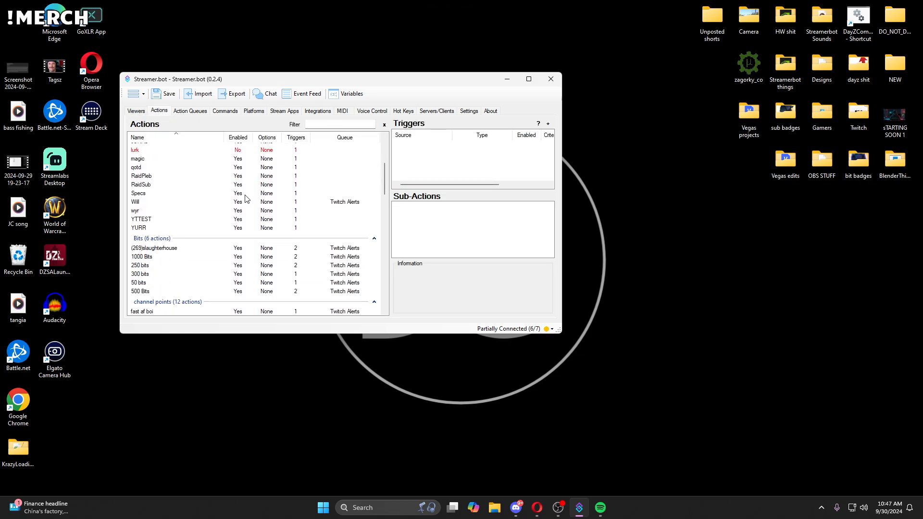
{"action": "scroll", "coordinate": [228, 221], "scroll_direction": "up", "scroll_amount": 10}
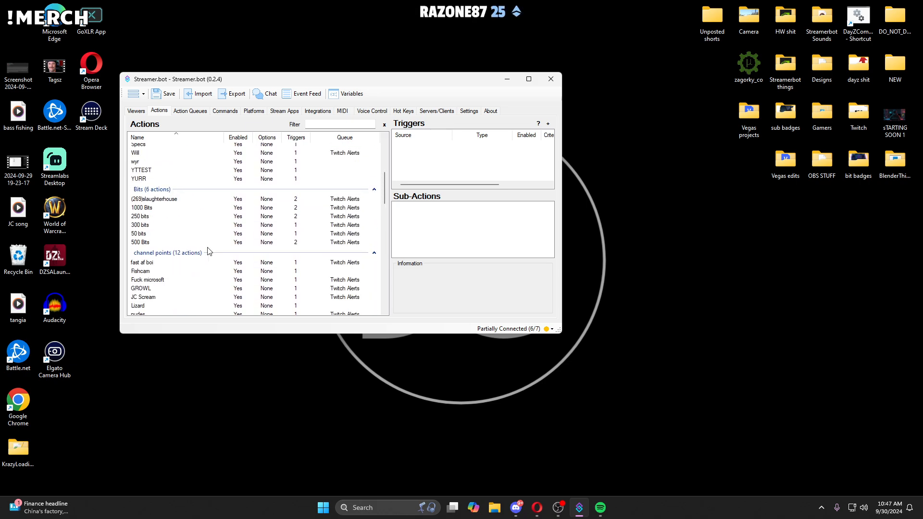
{"action": "scroll", "coordinate": [294, 233], "scroll_direction": "down", "scroll_amount": 6}
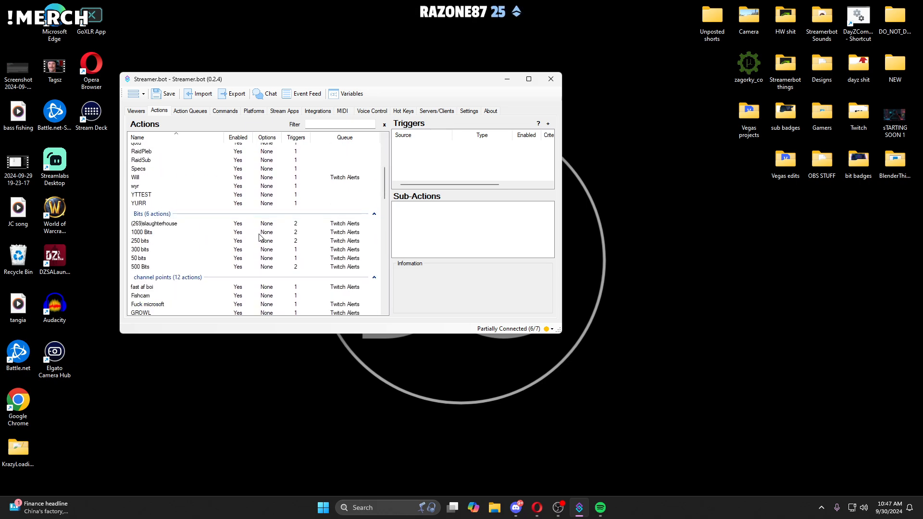
{"action": "scroll", "coordinate": [253, 249], "scroll_direction": "up", "scroll_amount": 6}
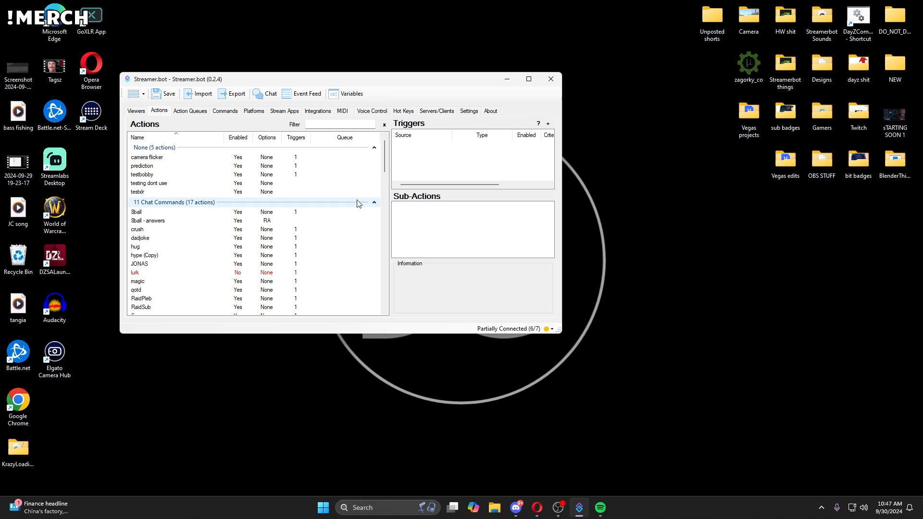
Step: Move the Streamerbot Sounds folder to an empty area of the desktop and open it
{"action": "right_click", "coordinate": [668, 197]}
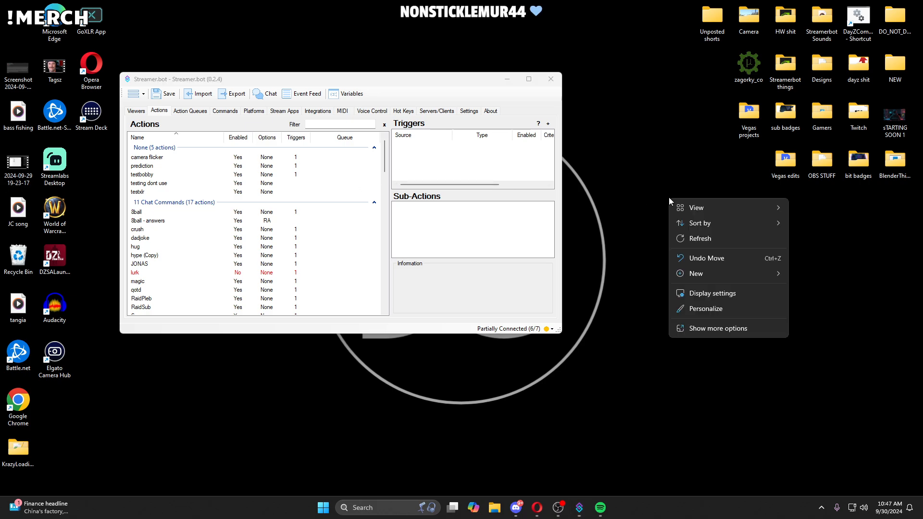
{"action": "left_click", "coordinate": [659, 186]}
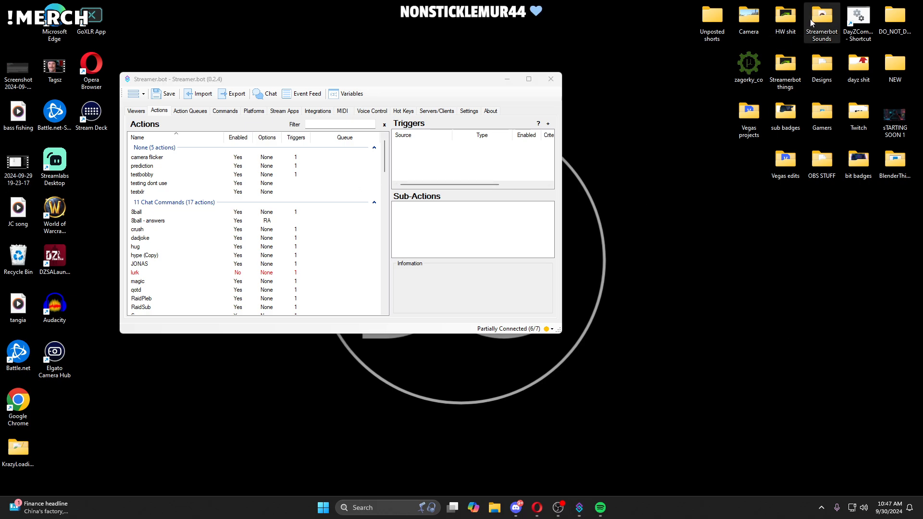
{"action": "left_click_drag", "start_coordinate": [809, 19], "coordinate": [671, 187]}
{"action": "double_click", "coordinate": [674, 161]}
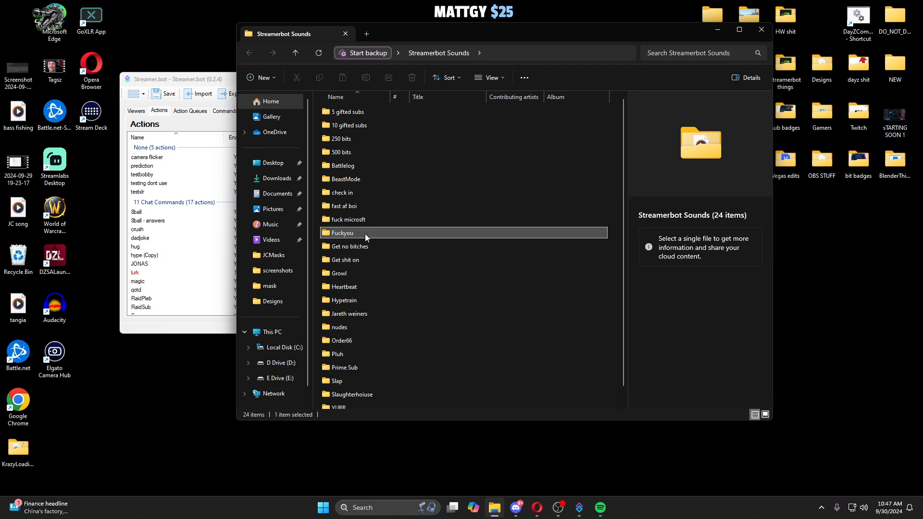
Step: Examine how sound files are stored in individual subfolders such as check in and Battlelog, and close the folder window
{"action": "double_click", "coordinate": [365, 233]}
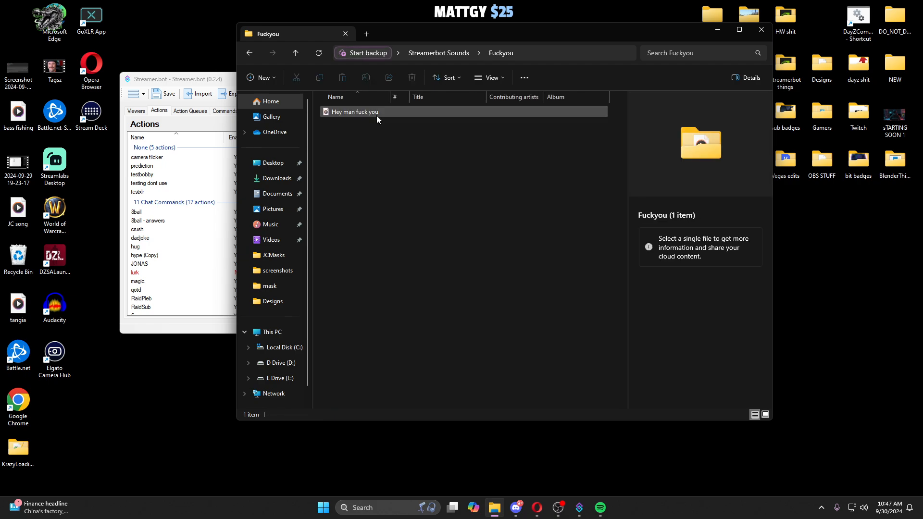
{"action": "left_click", "coordinate": [249, 53]}
{"action": "double_click", "coordinate": [353, 190]}
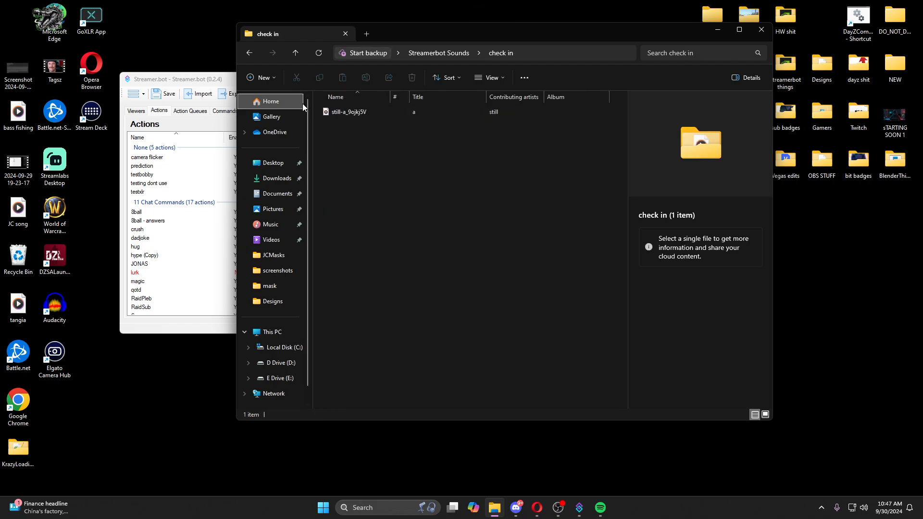
{"action": "left_click", "coordinate": [250, 53]}
{"action": "double_click", "coordinate": [381, 165]}
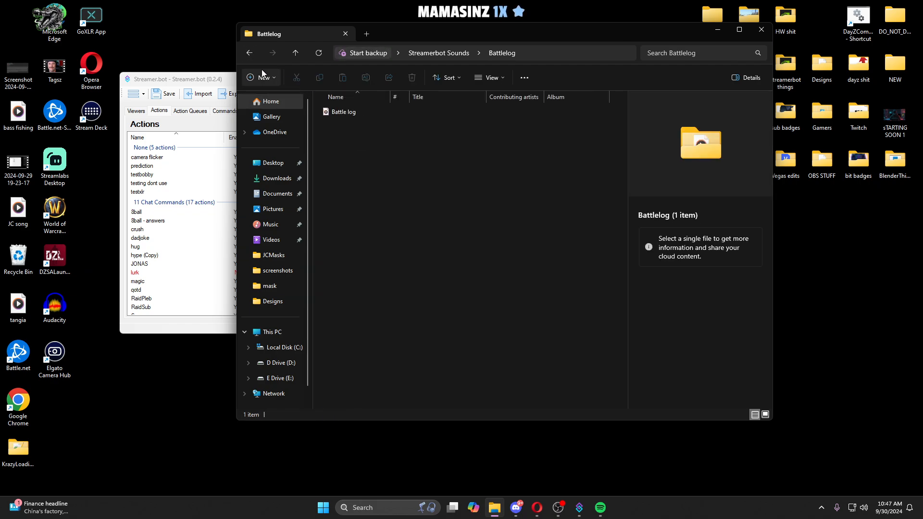
{"action": "left_click", "coordinate": [248, 52]}
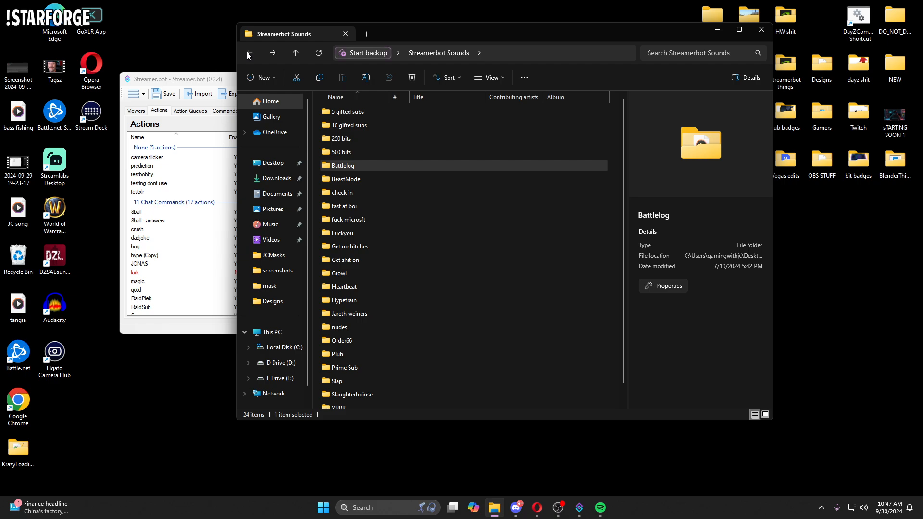
{"action": "left_click_drag", "start_coordinate": [498, 32], "coordinate": [598, 75]}
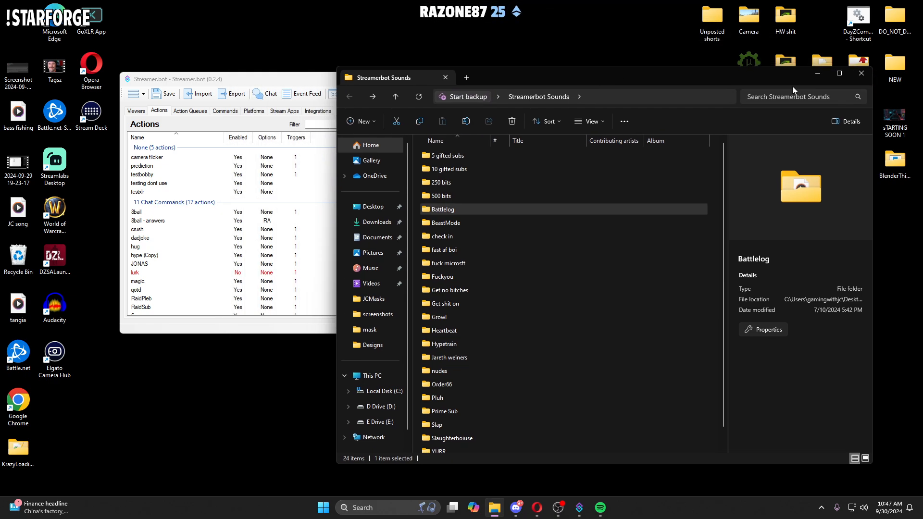
{"action": "left_click", "coordinate": [859, 76]}
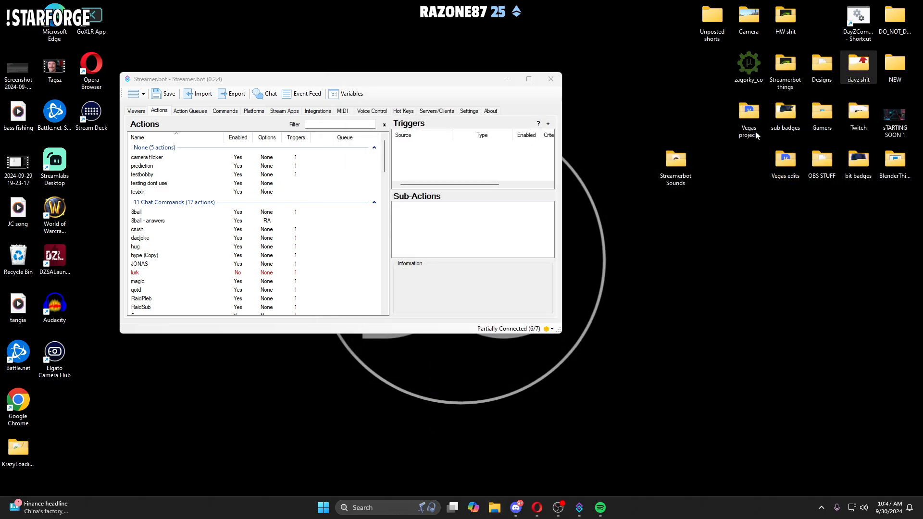
Step: Switch to the Opera window with the Myinstants site, bring it onto this screen and maximize it
{"action": "left_click_drag", "start_coordinate": [922, 60], "coordinate": [399, 67]}
{"action": "left_click", "coordinate": [767, 66]}
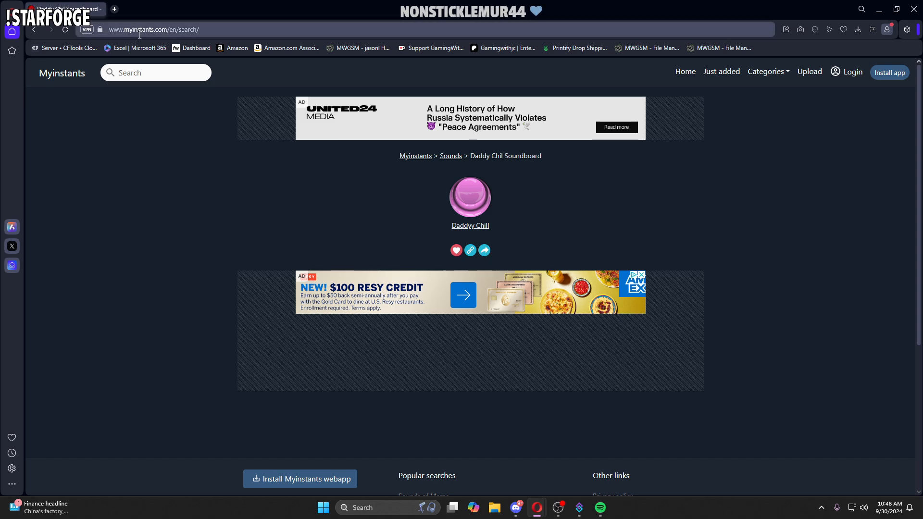
{"action": "left_click", "coordinate": [145, 76]}
{"action": "left_click", "coordinate": [150, 111]}
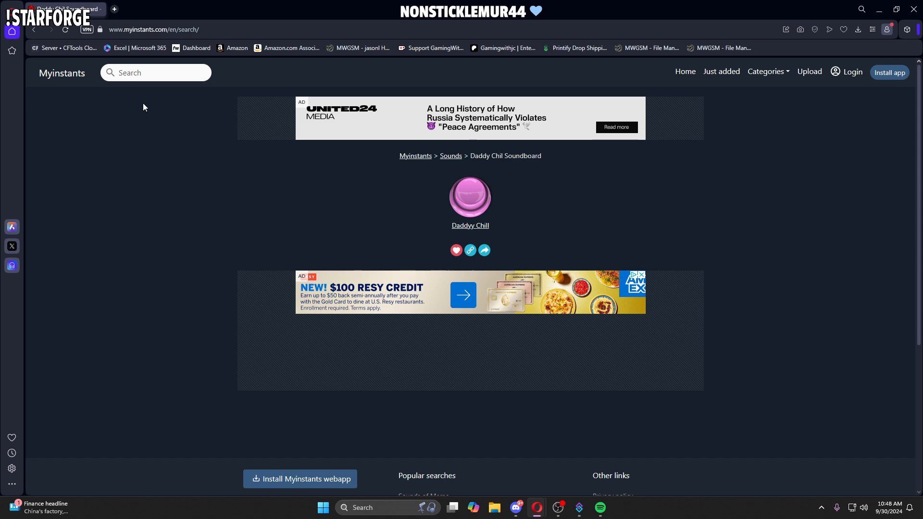
{"action": "left_click", "coordinate": [144, 75]}
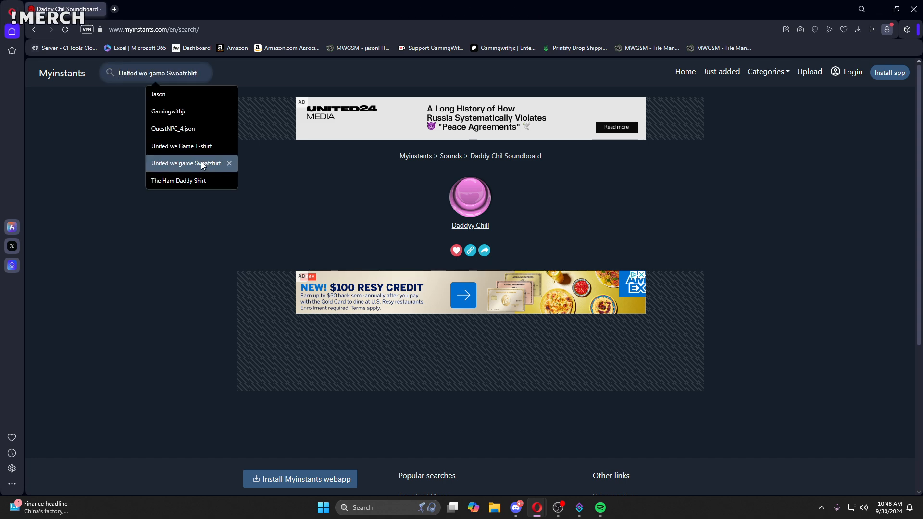
{"action": "left_click", "coordinate": [62, 208]}
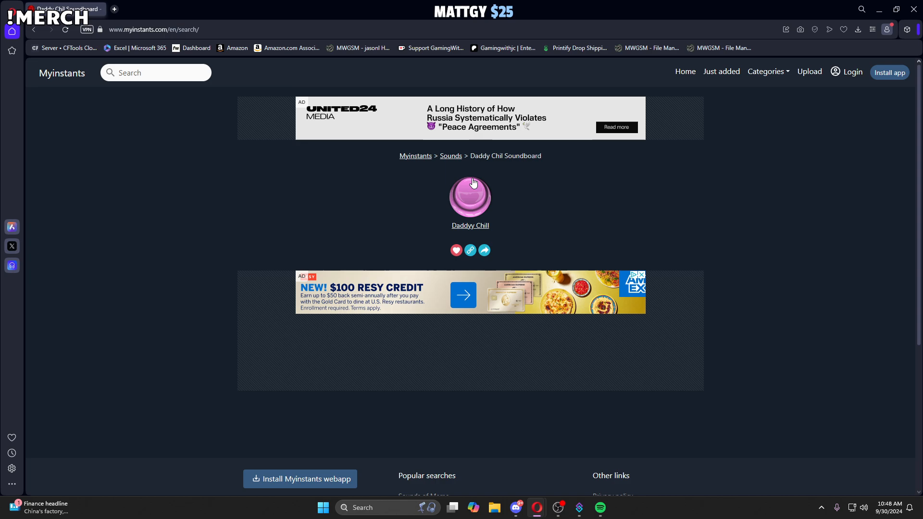
Step: Browse the sound buttons in the Sounds section of Myinstants
{"action": "left_click", "coordinate": [450, 157]}
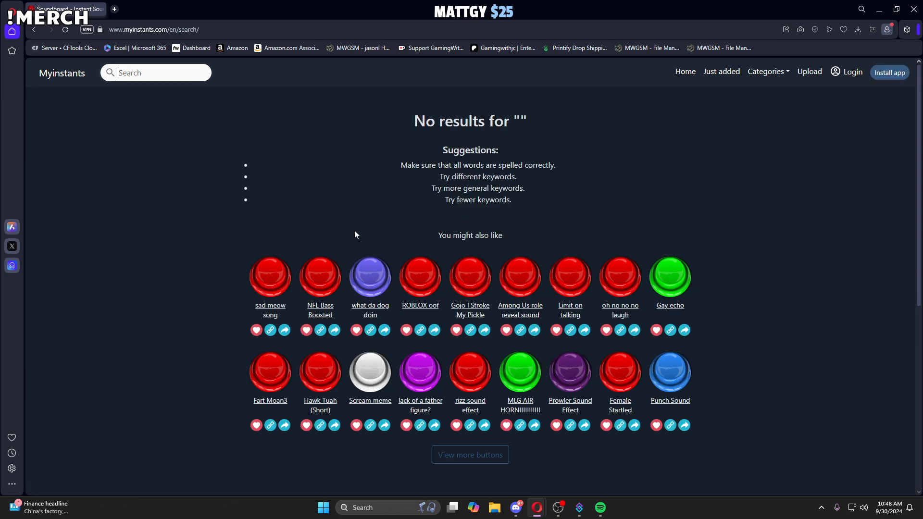
{"action": "scroll", "coordinate": [431, 299], "scroll_direction": "down", "scroll_amount": 5}
{"action": "scroll", "coordinate": [429, 299], "scroll_direction": "up", "scroll_amount": 5}
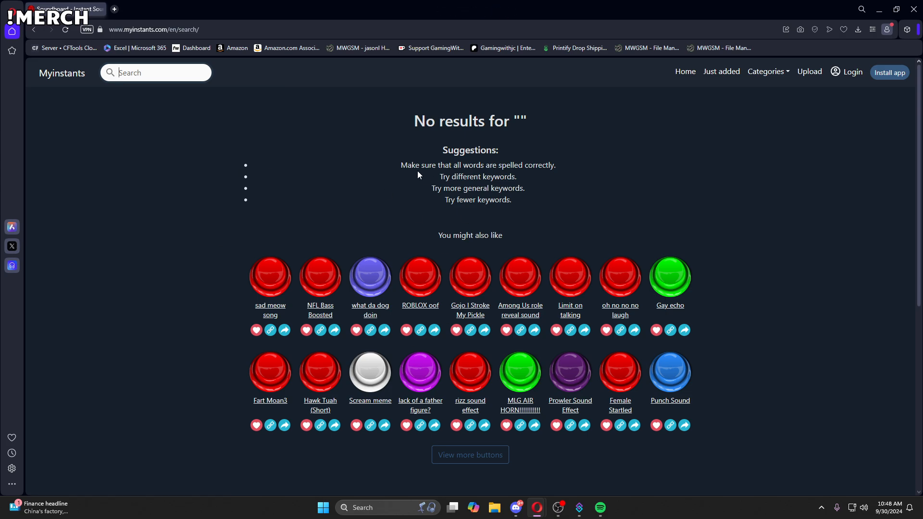
Step: Search Myinstants for "daddy chil"
{"action": "left_click", "coordinate": [126, 75]}
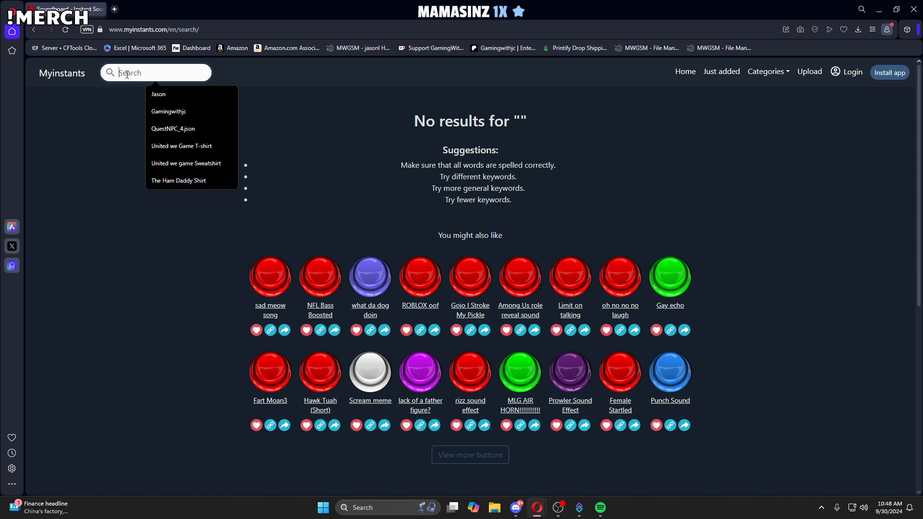
{"action": "type", "text": "da"}
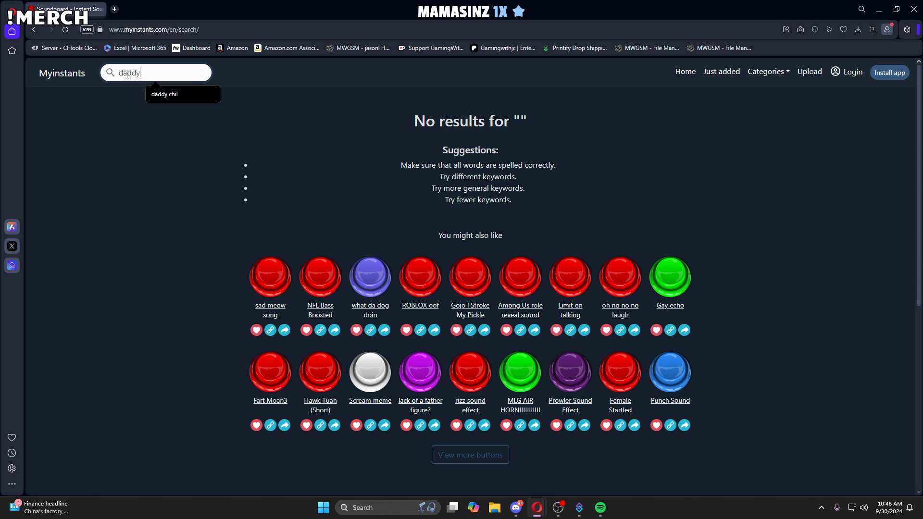
{"action": "type", "text": "ddy"}
{"action": "left_click", "coordinate": [178, 96]}
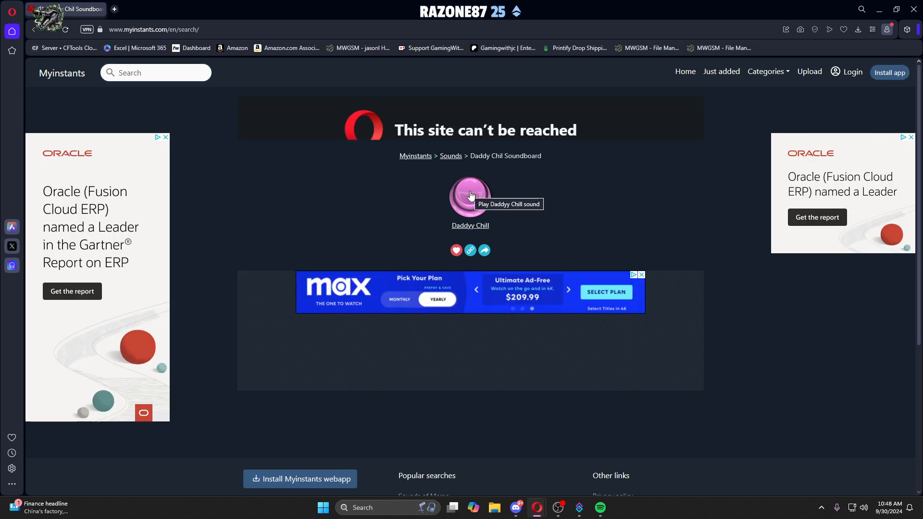
Step: Download the Daddyy Chill sound as an MP3 from its page and minimize the browser
{"action": "left_click", "coordinate": [469, 225]}
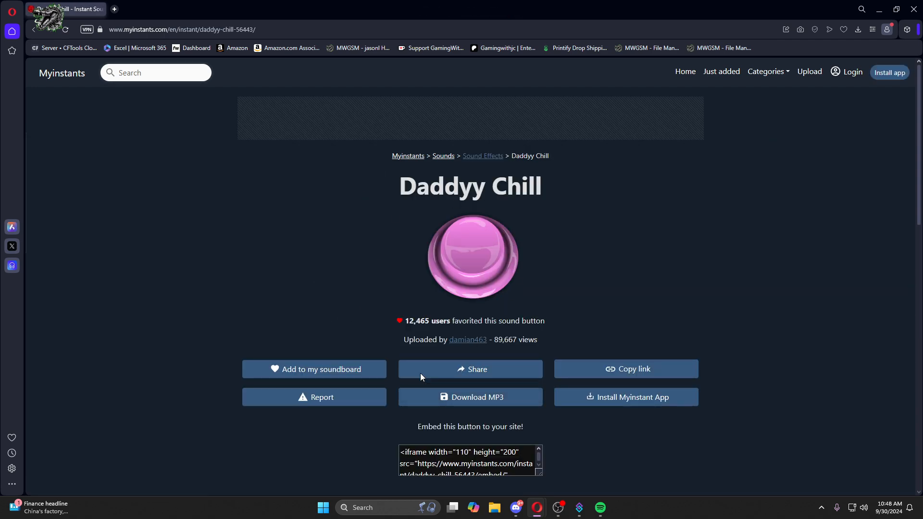
{"action": "left_click", "coordinate": [457, 401]}
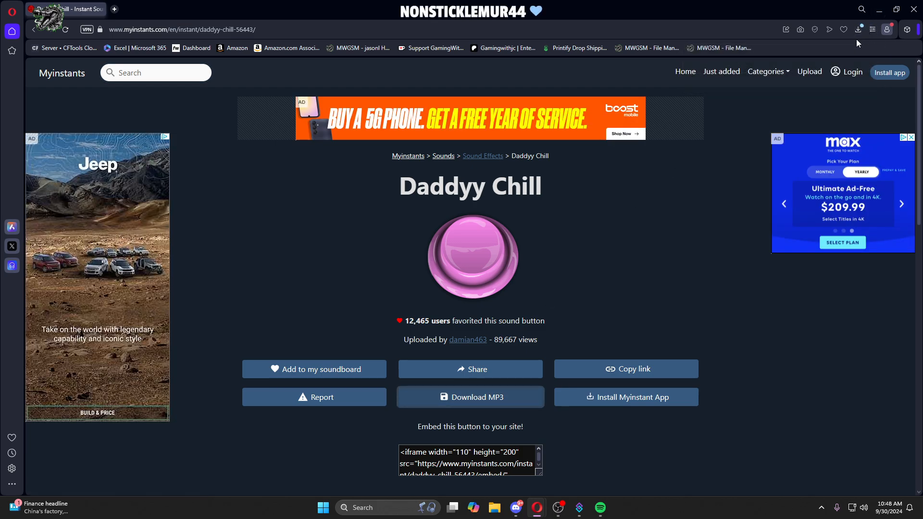
{"action": "left_click", "coordinate": [878, 9]}
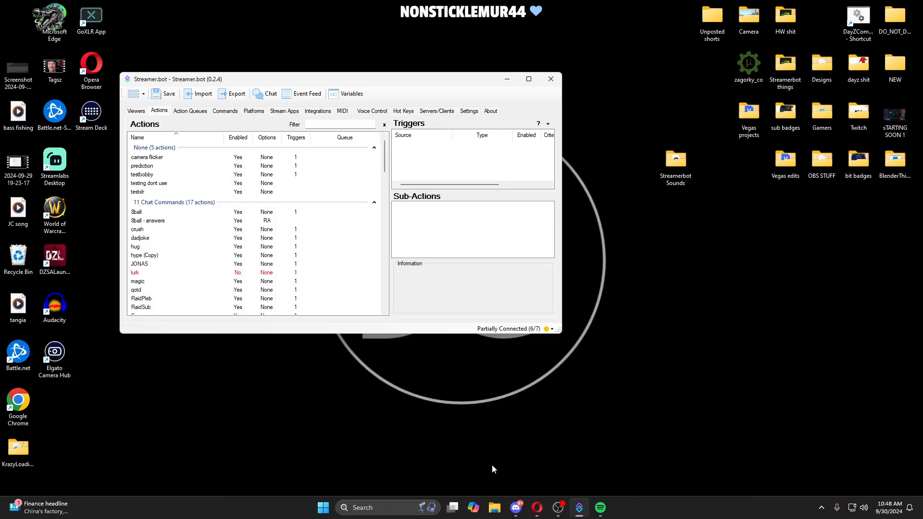
Step: Move the daddyy-chill file from Downloads to the desktop and play it to check the sound
{"action": "left_click", "coordinate": [494, 508]}
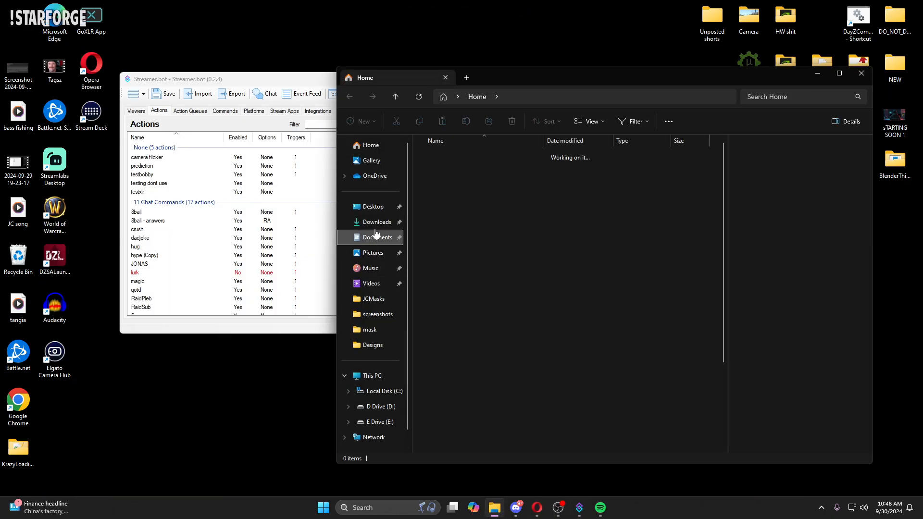
{"action": "left_click", "coordinate": [380, 223]}
{"action": "left_click_drag", "start_coordinate": [445, 169], "coordinate": [274, 367]}
{"action": "left_click", "coordinate": [865, 78]}
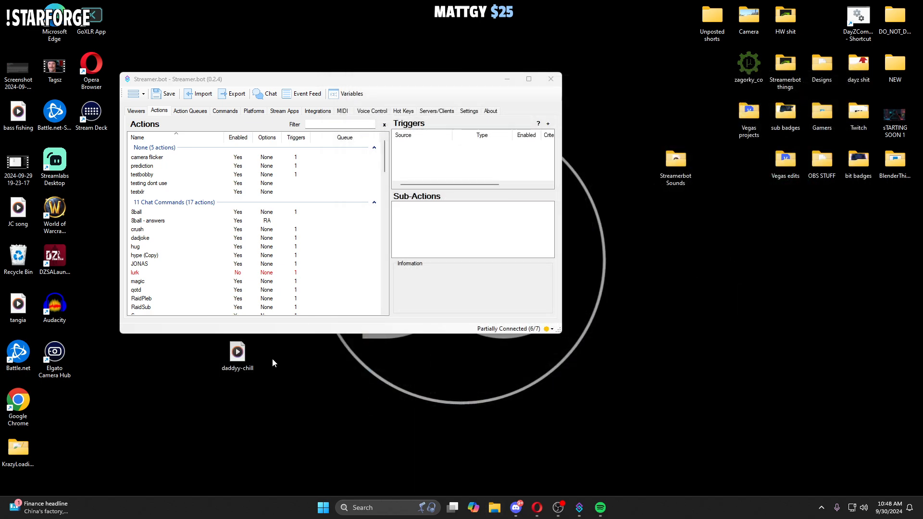
{"action": "double_click", "coordinate": [243, 356]}
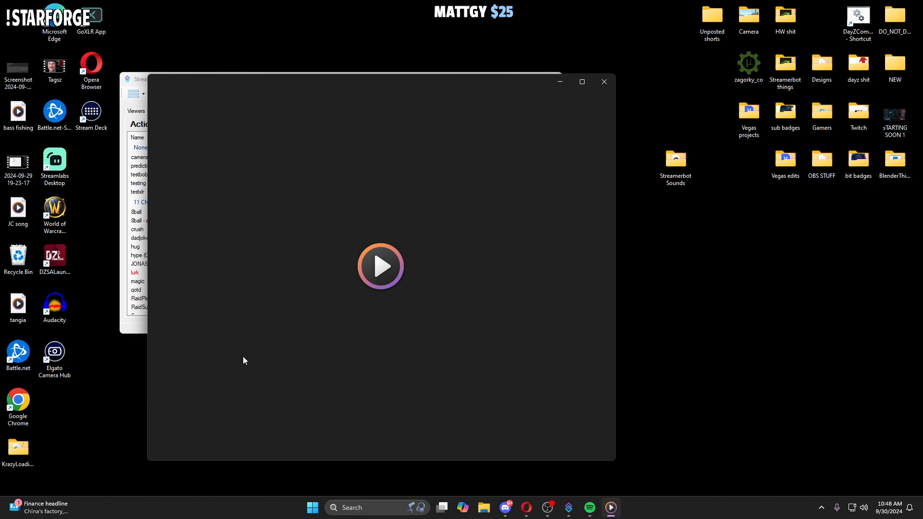
{"action": "left_click", "coordinate": [604, 82]}
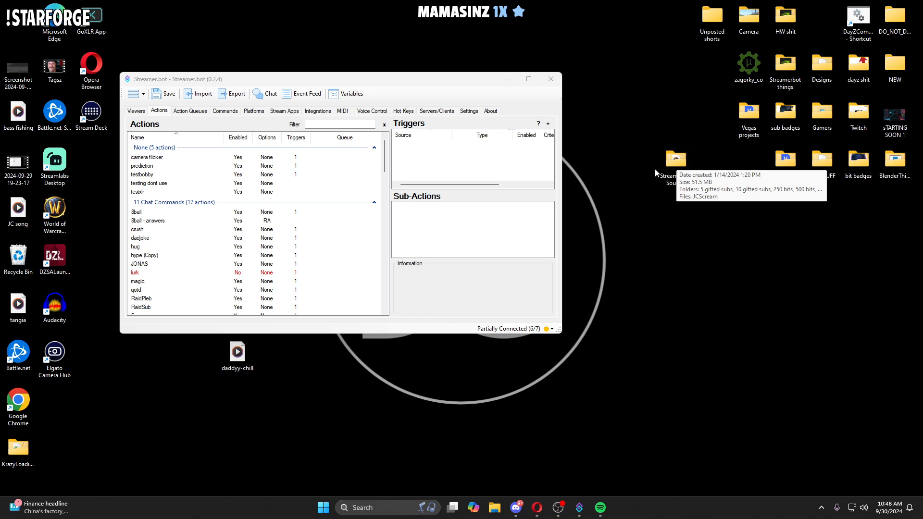
Step: Create a folder named Daddy Chill inside the Streamerbot Sounds folder on the desktop
{"action": "double_click", "coordinate": [677, 168]}
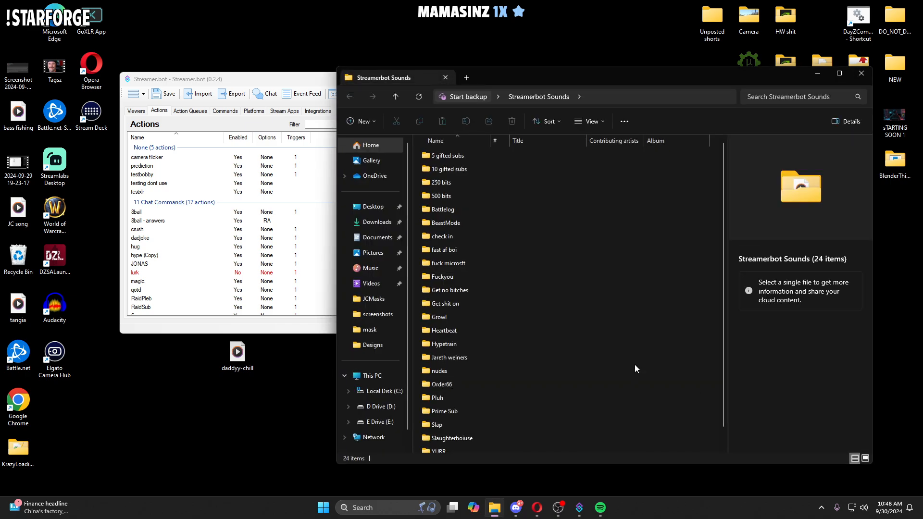
{"action": "right_click", "coordinate": [634, 364]}
{"action": "mouse_move", "coordinate": [682, 321]}
{"action": "left_click", "coordinate": [793, 323]}
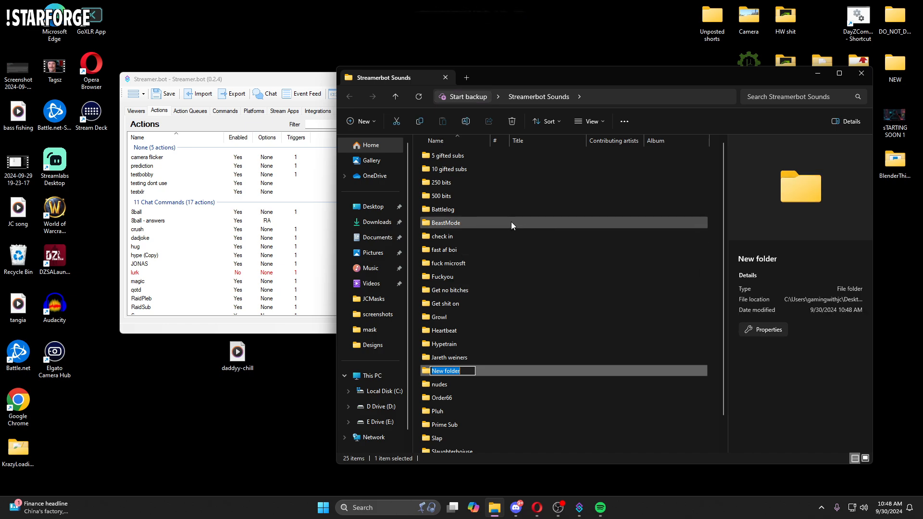
{"action": "type", "text": "Daddy Ch"}
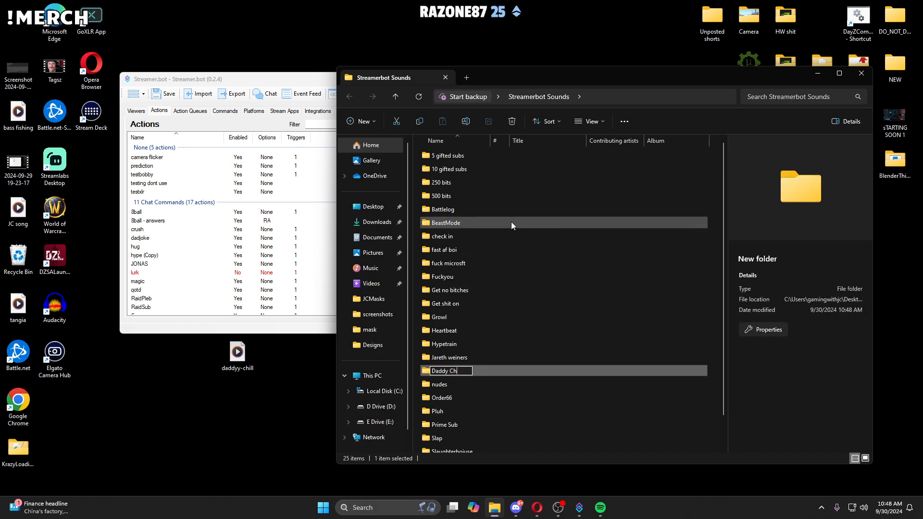
{"action": "type", "text": "ill"}
{"action": "key", "text": "Return"}
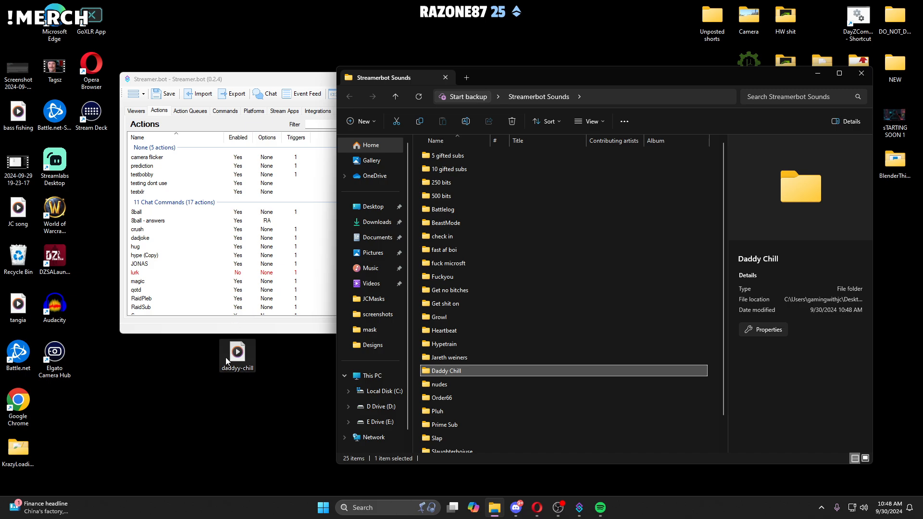
Step: Move the daddyy-chill file from the desktop into the Daddy Chill folder, check the folder's contents and close it
{"action": "left_click_drag", "start_coordinate": [226, 357], "coordinate": [455, 369]}
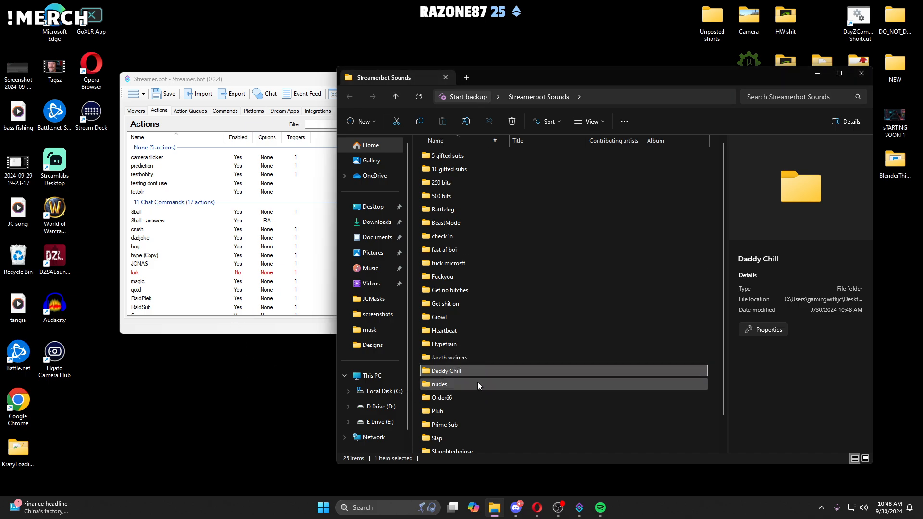
{"action": "scroll", "coordinate": [466, 291], "scroll_direction": "down", "scroll_amount": 2}
{"action": "scroll", "coordinate": [469, 390], "scroll_direction": "up", "scroll_amount": 2}
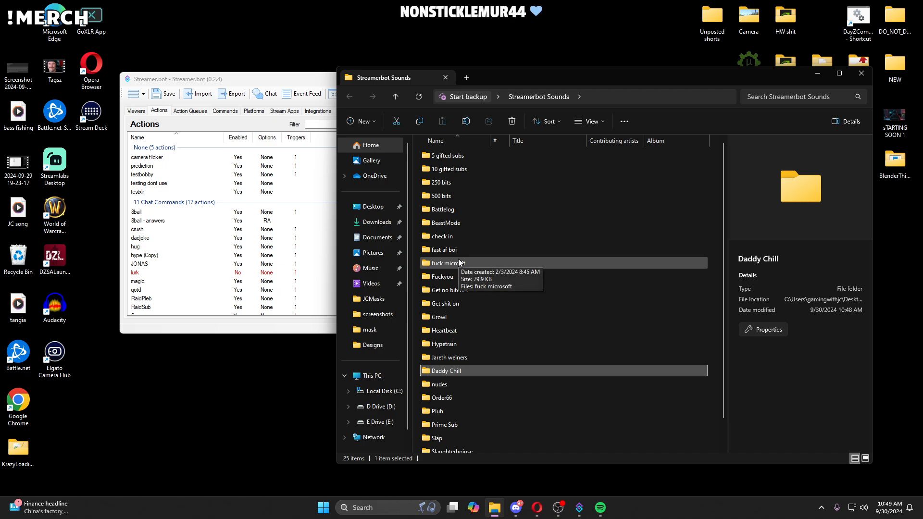
{"action": "scroll", "coordinate": [459, 270], "scroll_direction": "down", "scroll_amount": 1}
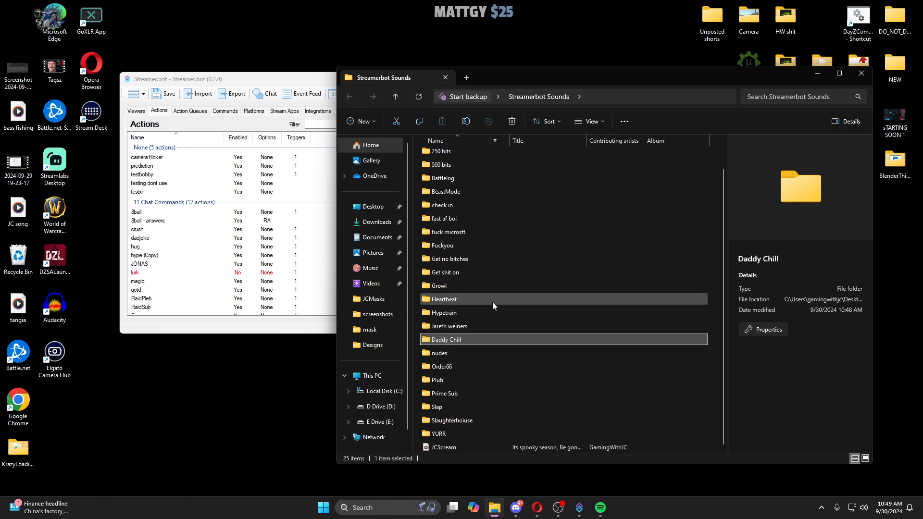
{"action": "double_click", "coordinate": [449, 338]}
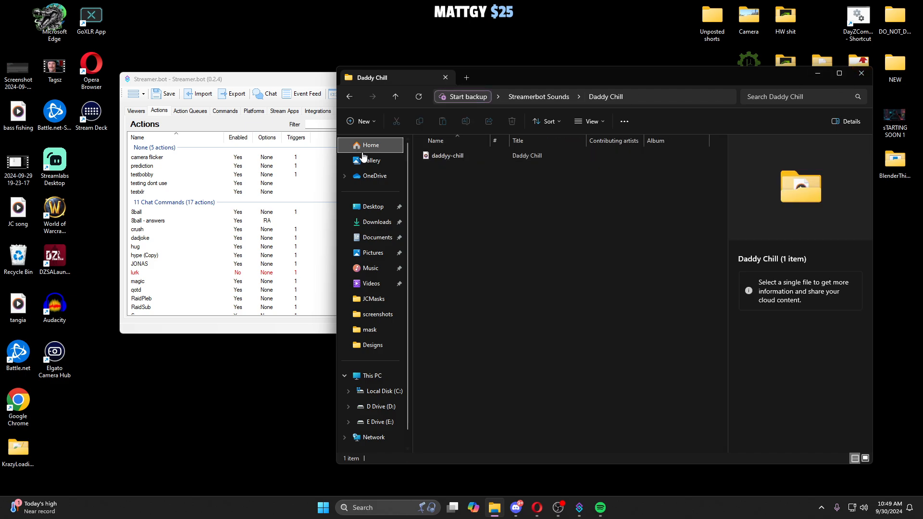
{"action": "left_click", "coordinate": [861, 73]}
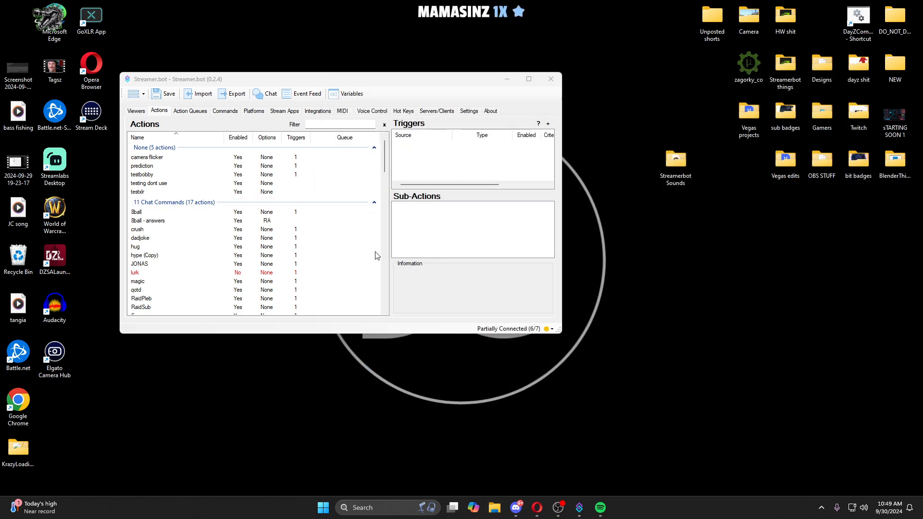
Step: Add a Streamer.bot action named Daddy Chill in the Bits group, keeping the Default queue
{"action": "right_click", "coordinate": [323, 255]}
{"action": "left_click", "coordinate": [352, 260]}
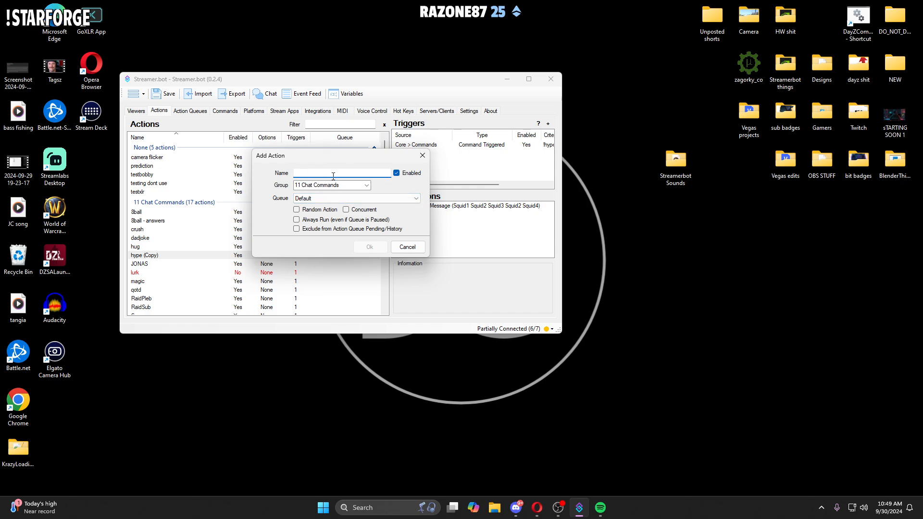
{"action": "type", "text": "Daddy"}
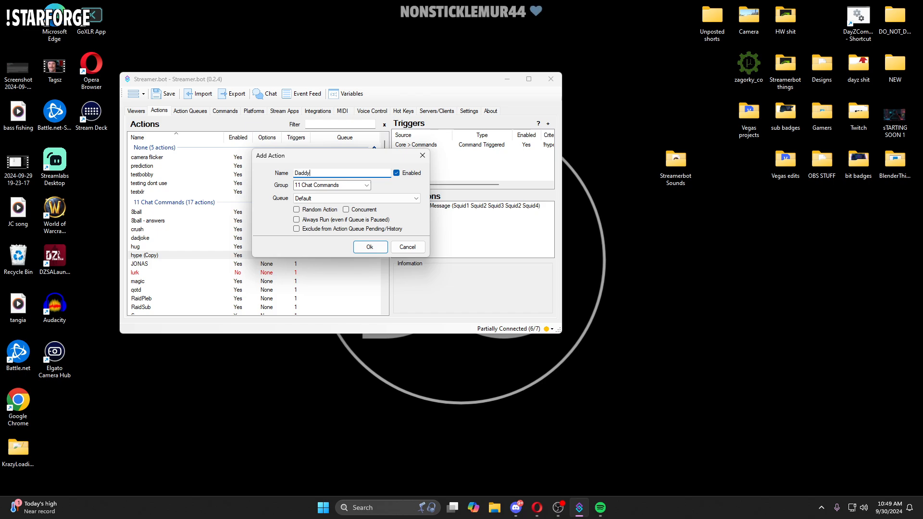
{"action": "type", "text": " Chill"}
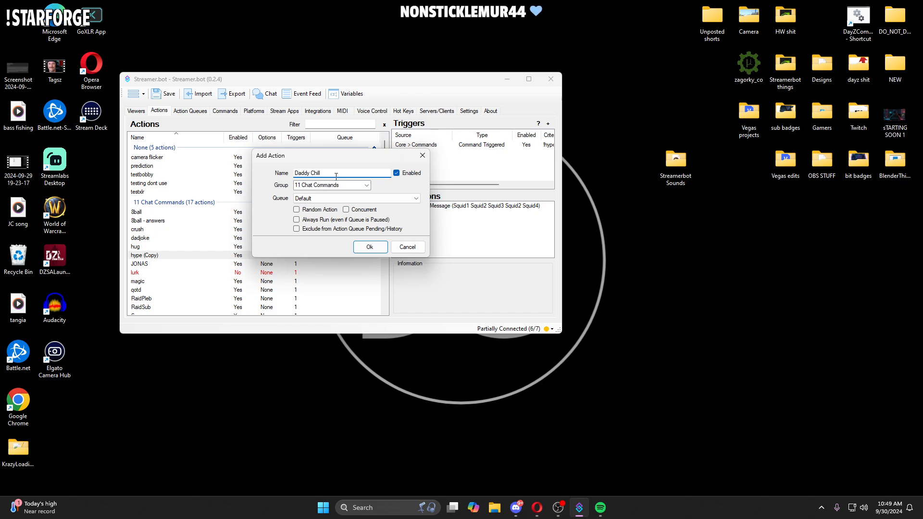
{"action": "left_click", "coordinate": [367, 186]}
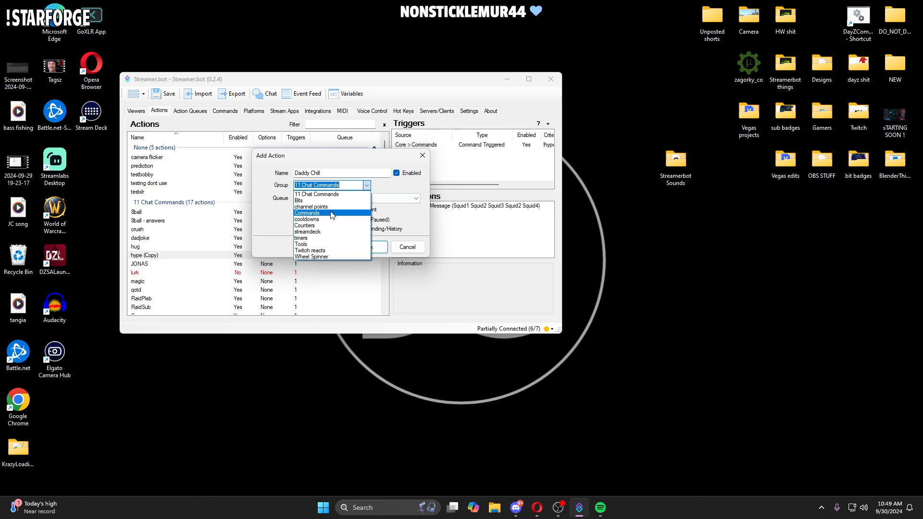
{"action": "left_click", "coordinate": [339, 201]}
{"action": "left_click", "coordinate": [373, 247]}
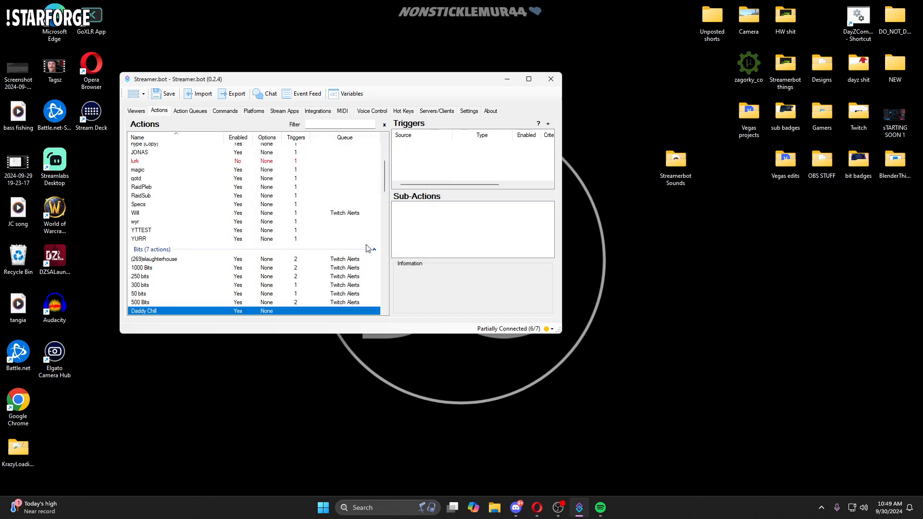
Step: Look through the action groups and examine the triggers and sub-actions of 500 Bits, 50 bits and YURR
{"action": "scroll", "coordinate": [217, 248], "scroll_direction": "down", "scroll_amount": 10}
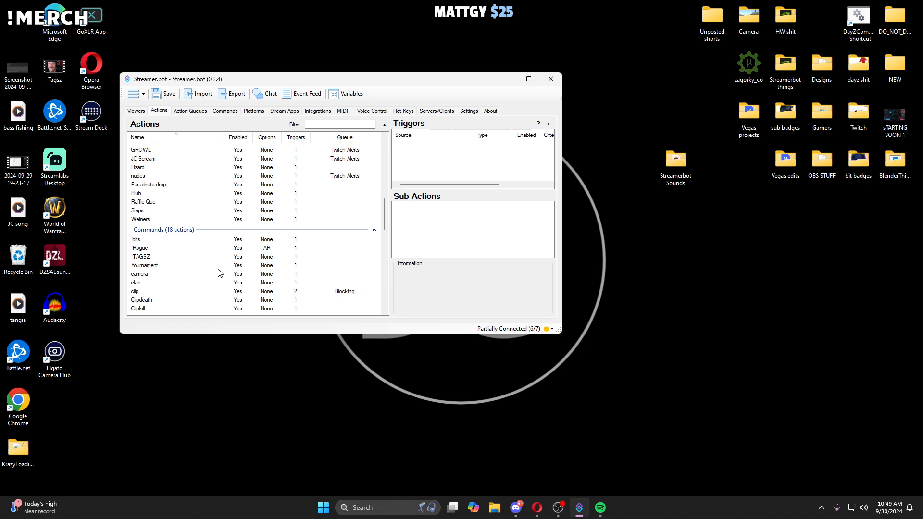
{"action": "scroll", "coordinate": [168, 242], "scroll_direction": "down", "scroll_amount": 2}
{"action": "scroll", "coordinate": [158, 236], "scroll_direction": "up", "scroll_amount": 10}
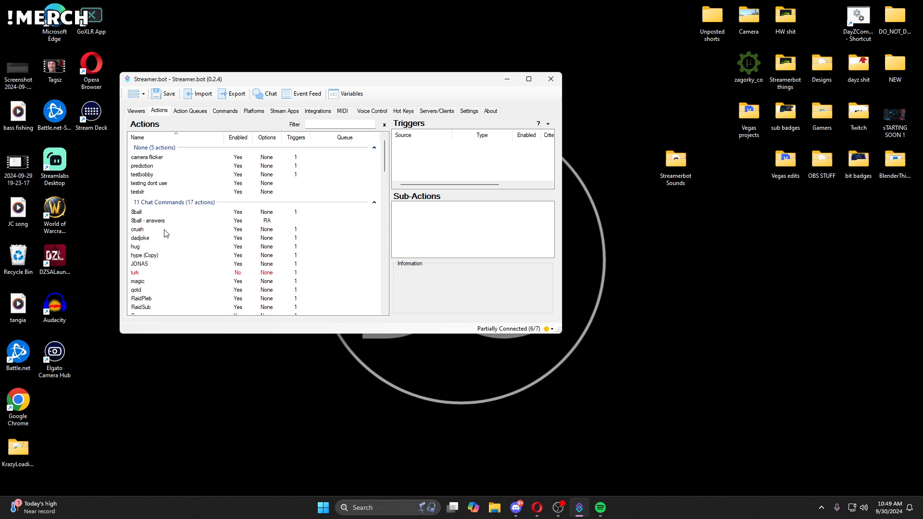
{"action": "scroll", "coordinate": [186, 214], "scroll_direction": "down", "scroll_amount": 10}
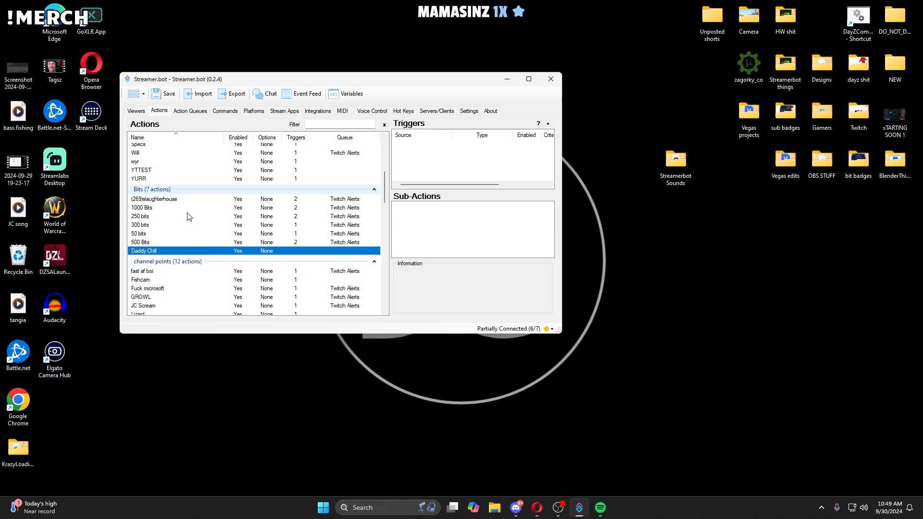
{"action": "scroll", "coordinate": [184, 295], "scroll_direction": "up", "scroll_amount": 4}
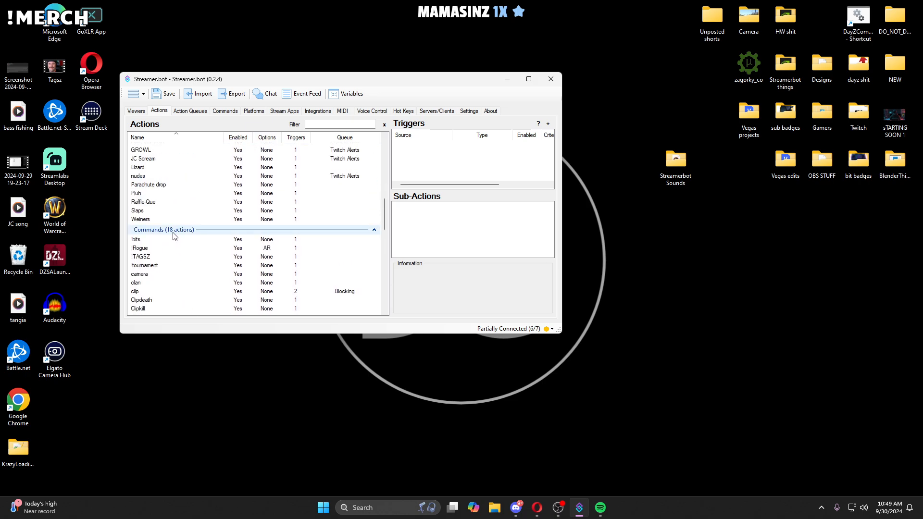
{"action": "scroll", "coordinate": [173, 233], "scroll_direction": "up", "scroll_amount": 7}
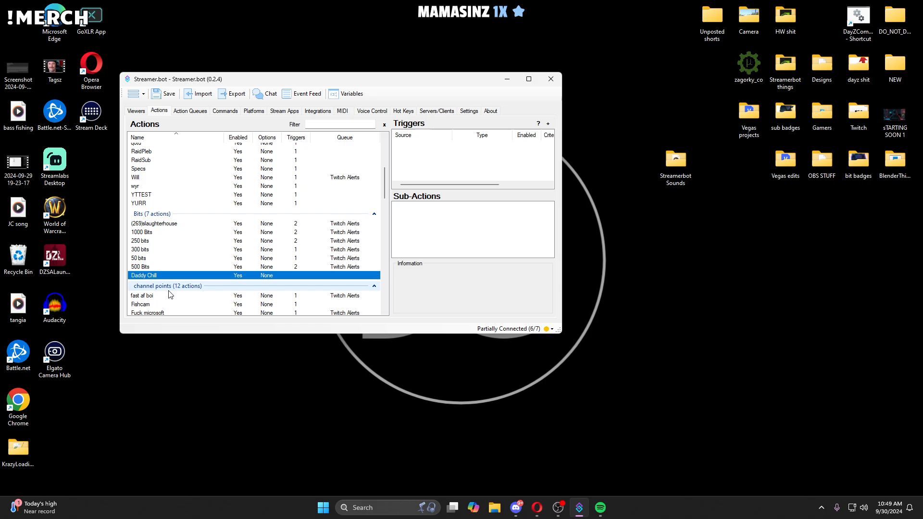
{"action": "left_click", "coordinate": [151, 266]}
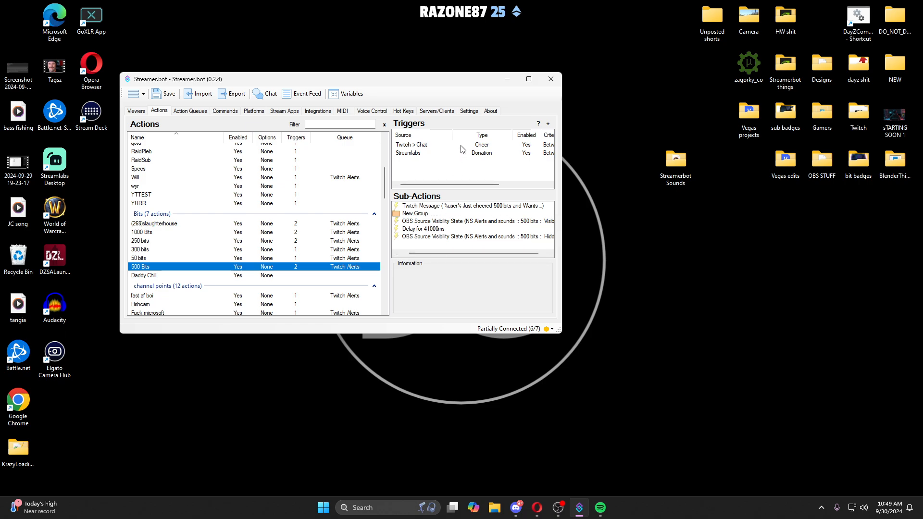
{"action": "left_click", "coordinate": [146, 257]}
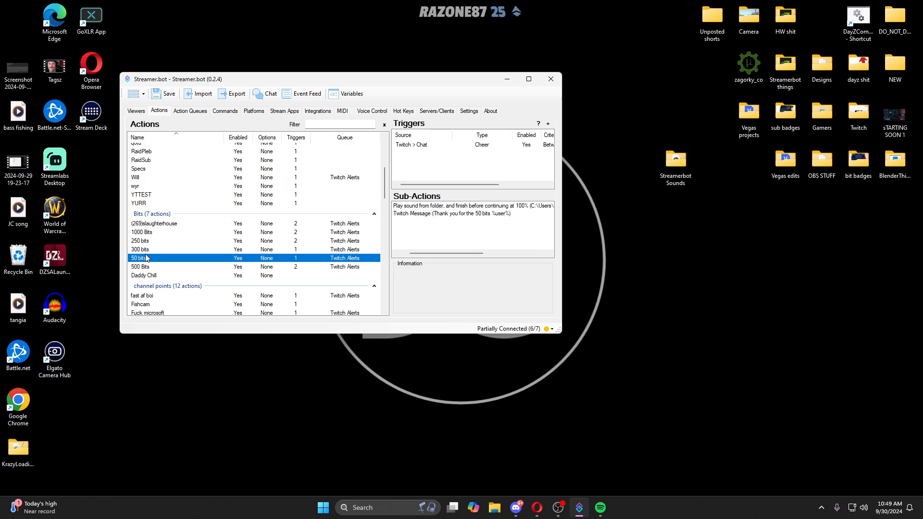
{"action": "left_click", "coordinate": [149, 203]}
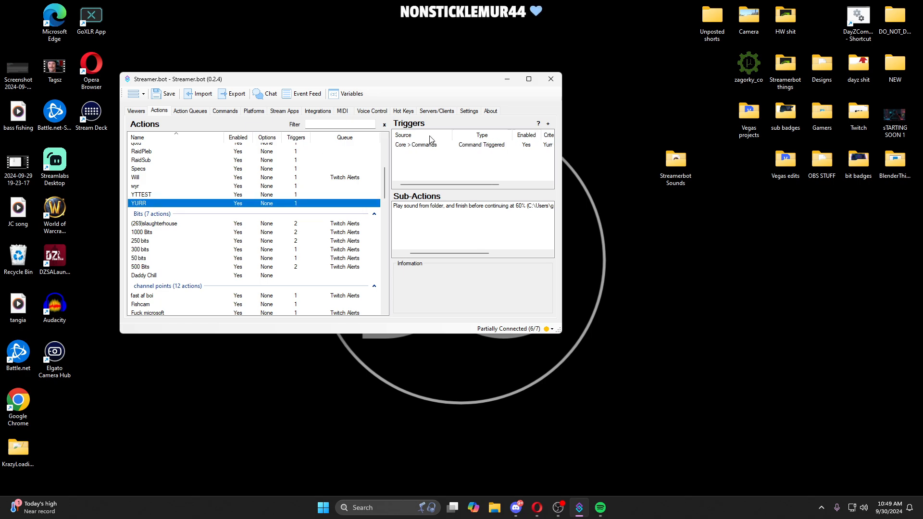
{"action": "scroll", "coordinate": [192, 217], "scroll_direction": "down", "scroll_amount": 3}
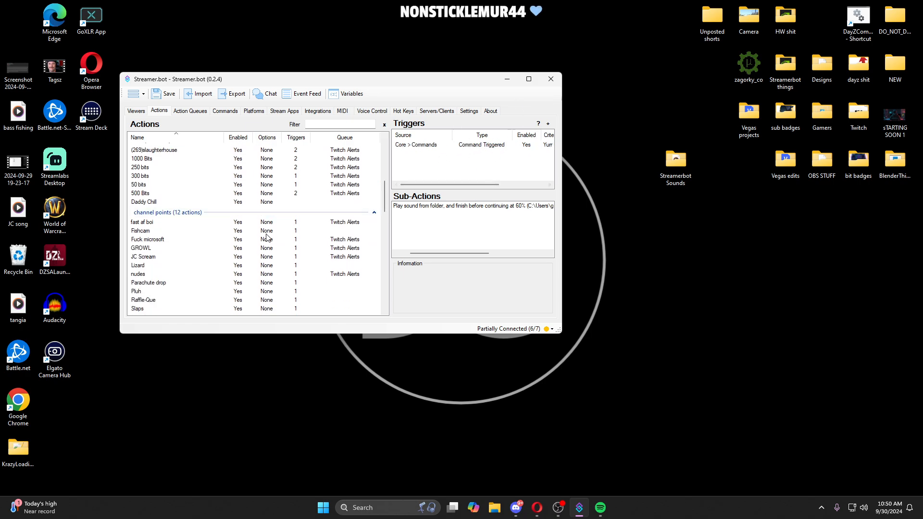
Step: Start a Twitch chat Cheer trigger for the Daddy Chill action
{"action": "left_click", "coordinate": [162, 203]}
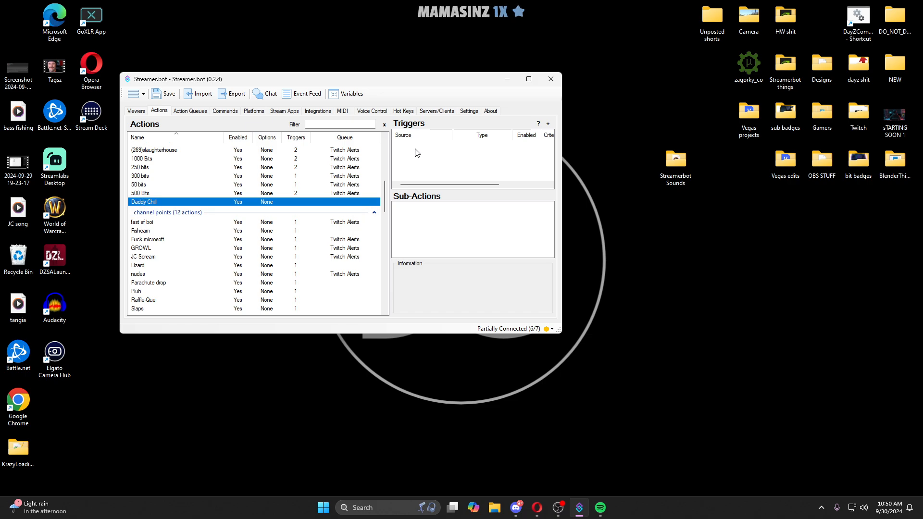
{"action": "left_click", "coordinate": [401, 142]}
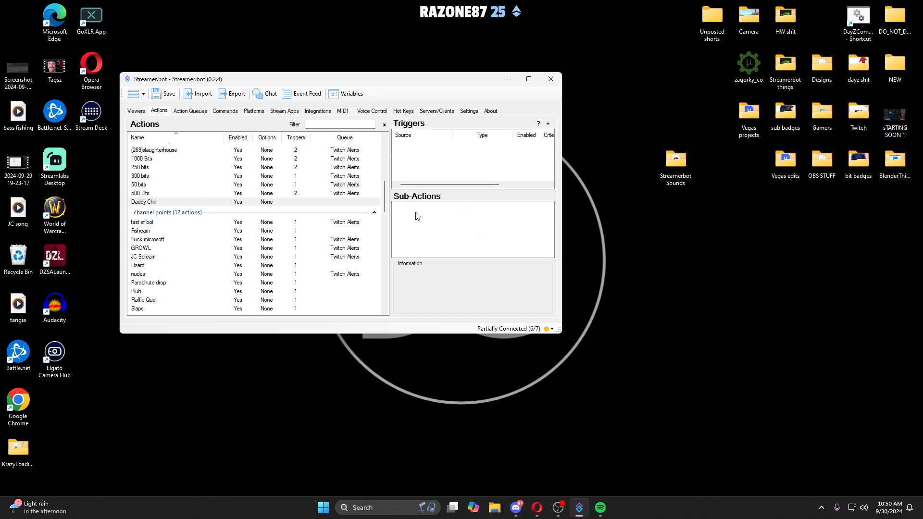
{"action": "left_click", "coordinate": [143, 202]}
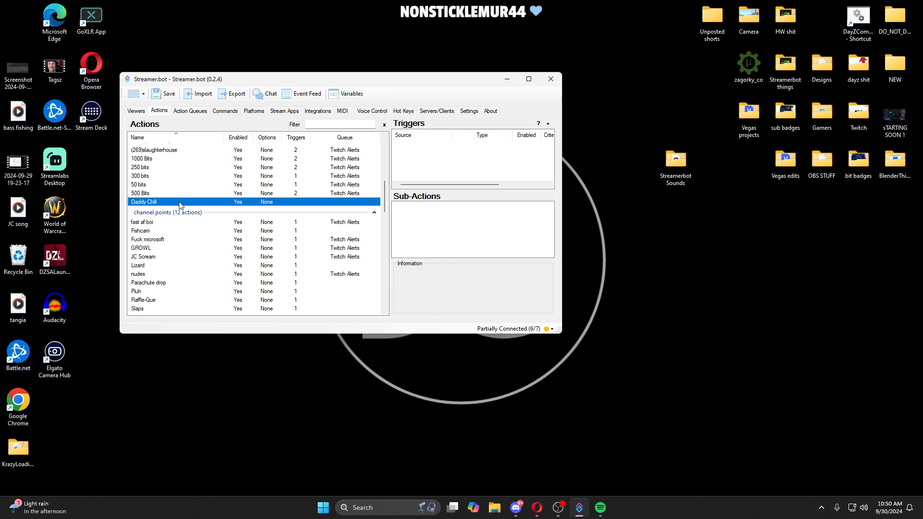
{"action": "left_click", "coordinate": [414, 145]}
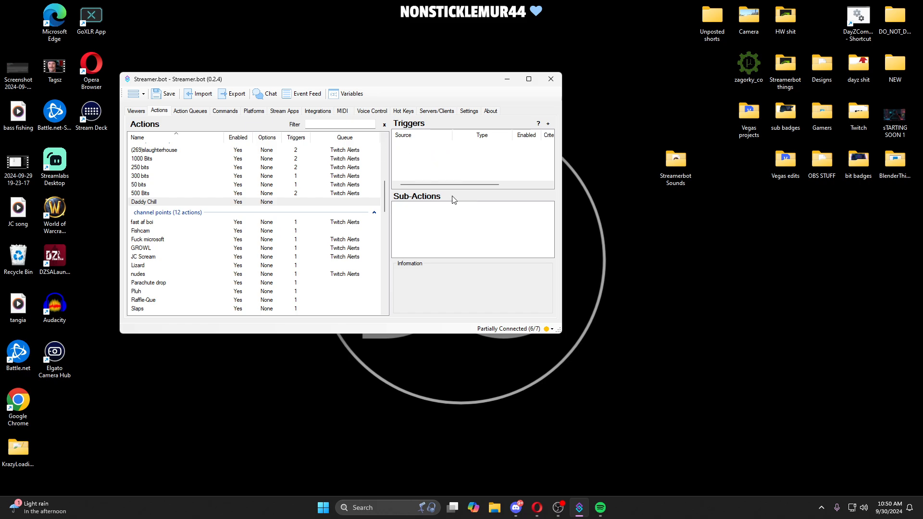
{"action": "left_click", "coordinate": [149, 203]}
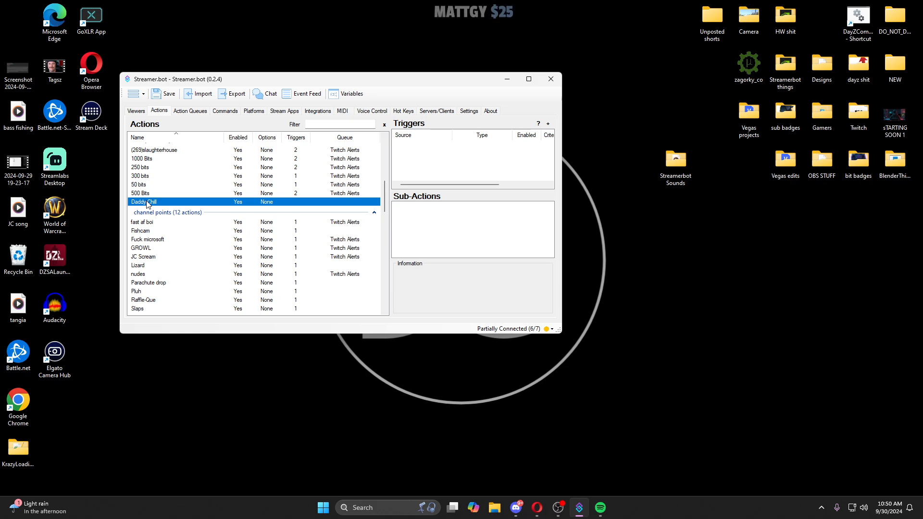
{"action": "left_click", "coordinate": [403, 159]}
{"action": "right_click", "coordinate": [403, 160]}
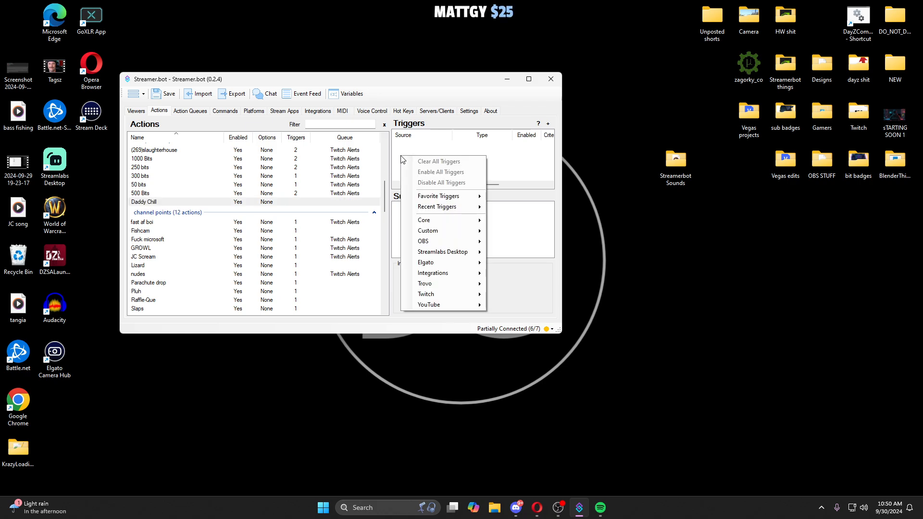
{"action": "mouse_move", "coordinate": [441, 220]}
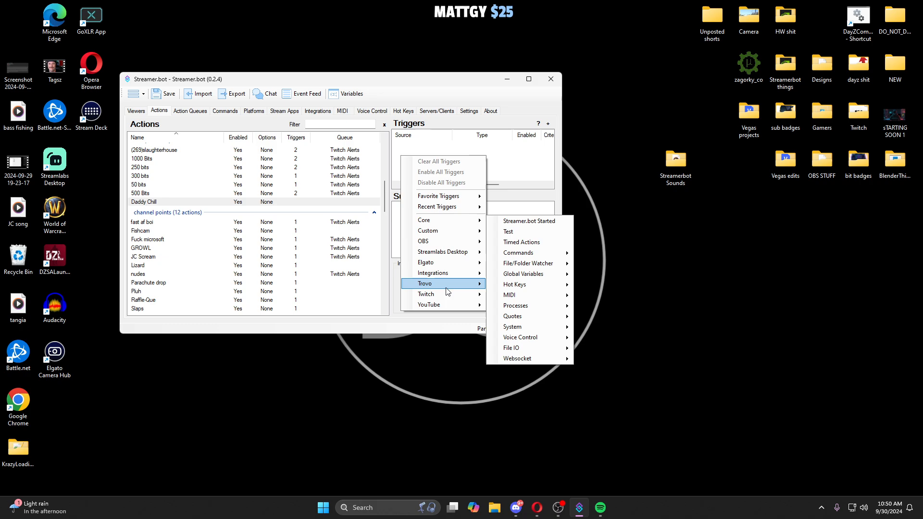
{"action": "mouse_move", "coordinate": [443, 294]}
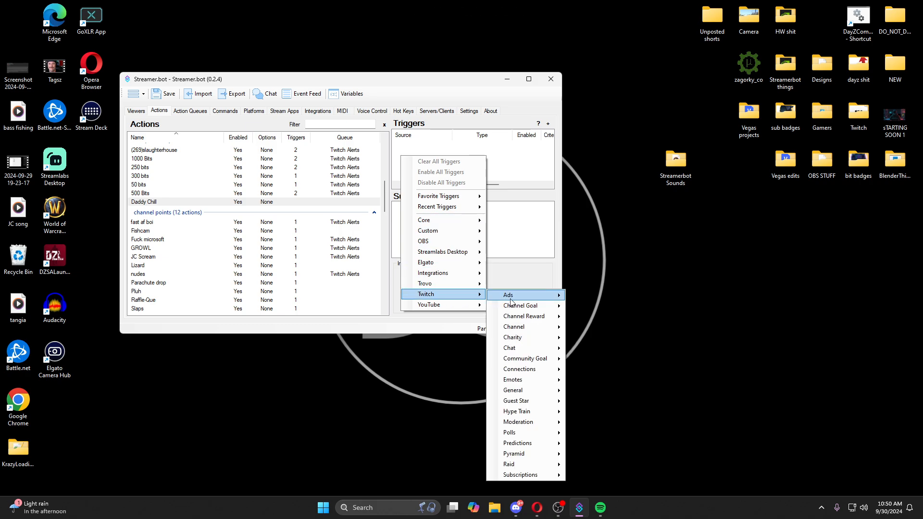
{"action": "mouse_move", "coordinate": [552, 350]}
{"action": "left_click", "coordinate": [607, 370]}
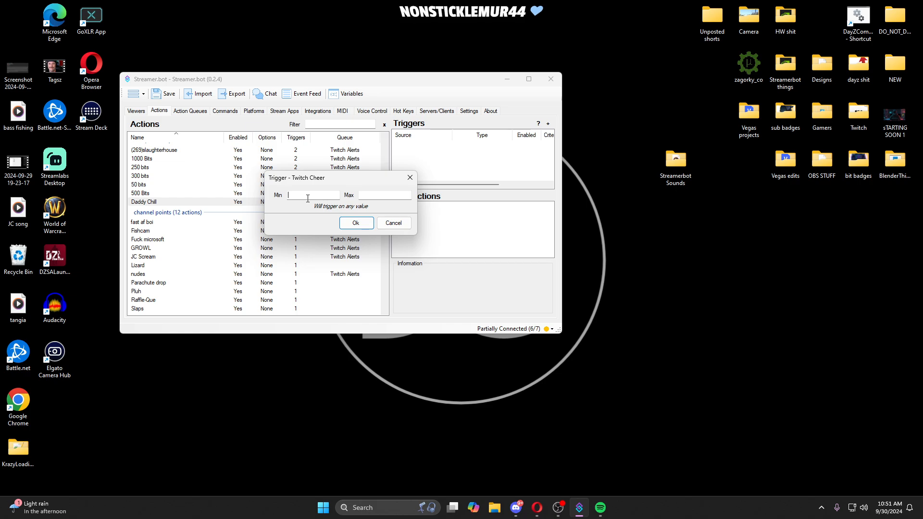
Step: Enter 25 as both the minimum and the maximum of the Twitch Cheer trigger
{"action": "type", "text": "25"}
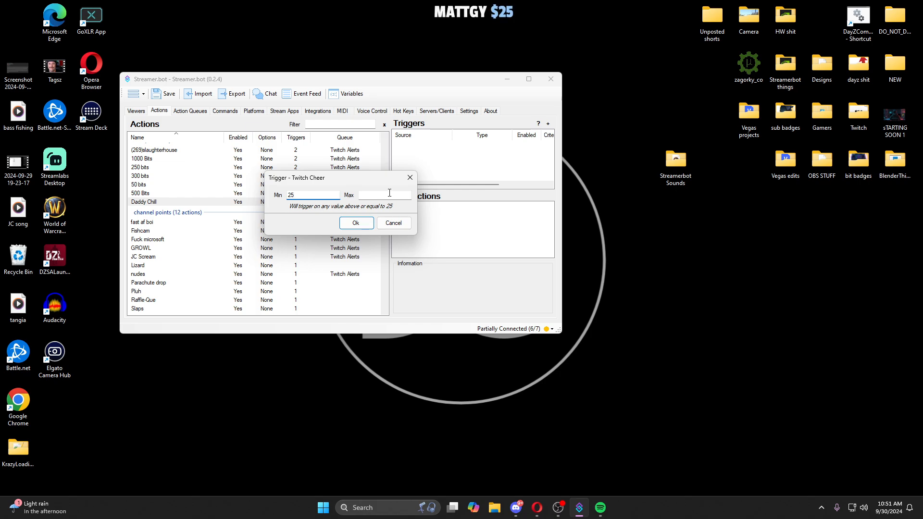
{"action": "left_click", "coordinate": [389, 194]}
{"action": "type", "text": "25"}
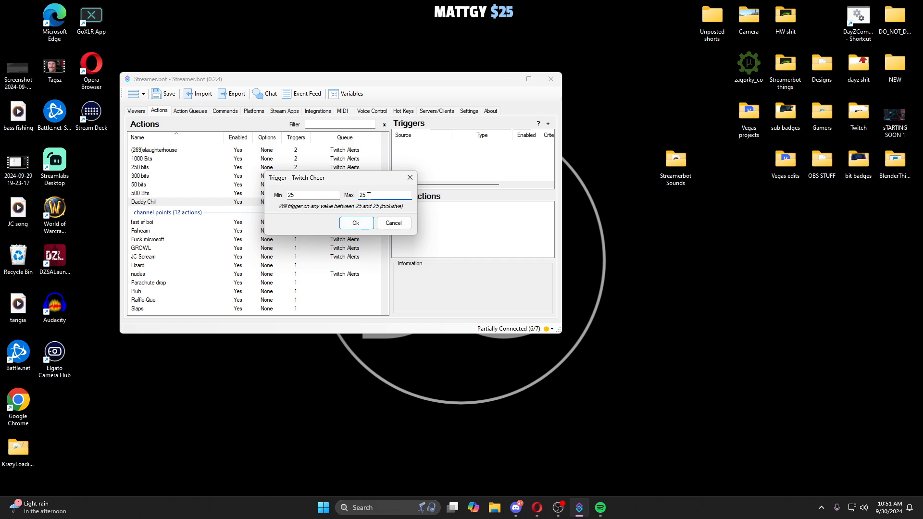
Step: Try a minimum of 0 for the Cheer trigger with the maximum at 25, and clear the minimum again
{"action": "key", "text": "shift+Tab"}
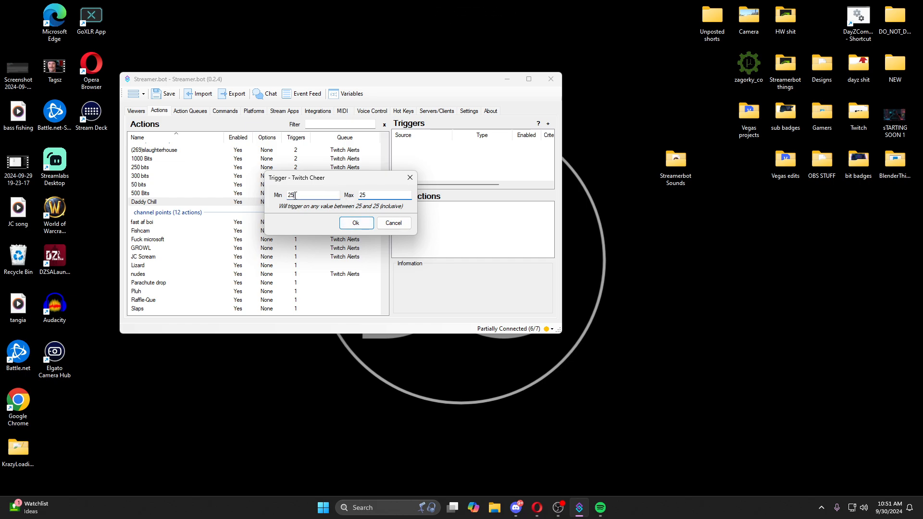
{"action": "key", "text": "BackSpace"}
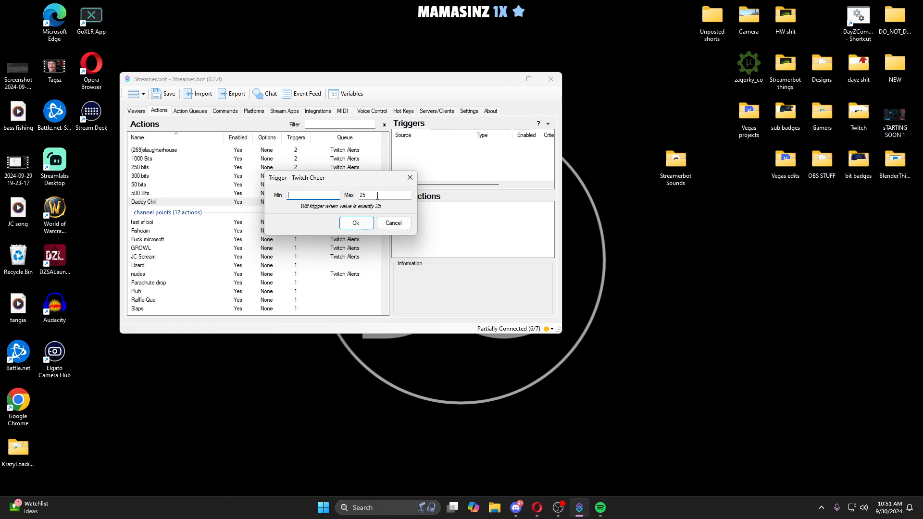
{"action": "type", "text": "0"}
{"action": "left_click", "coordinate": [378, 196]}
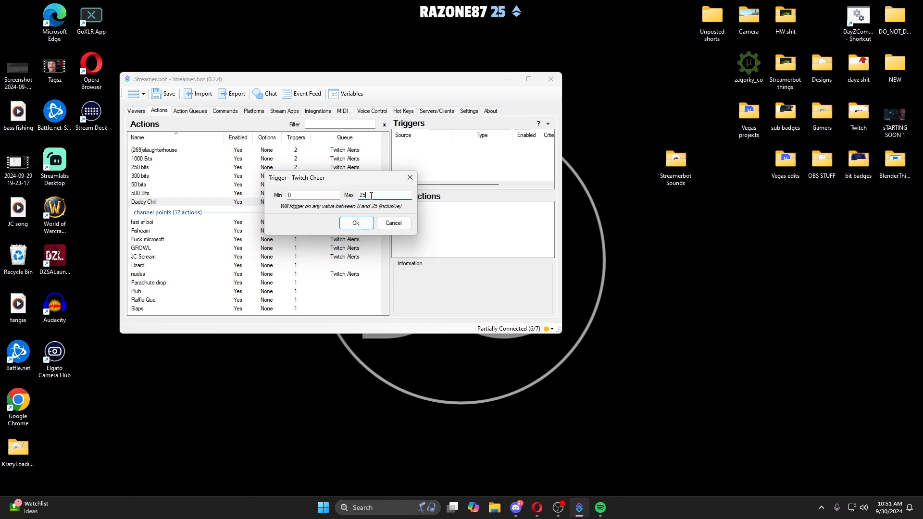
{"action": "left_click", "coordinate": [320, 194]}
{"action": "key", "text": "BackSpace"}
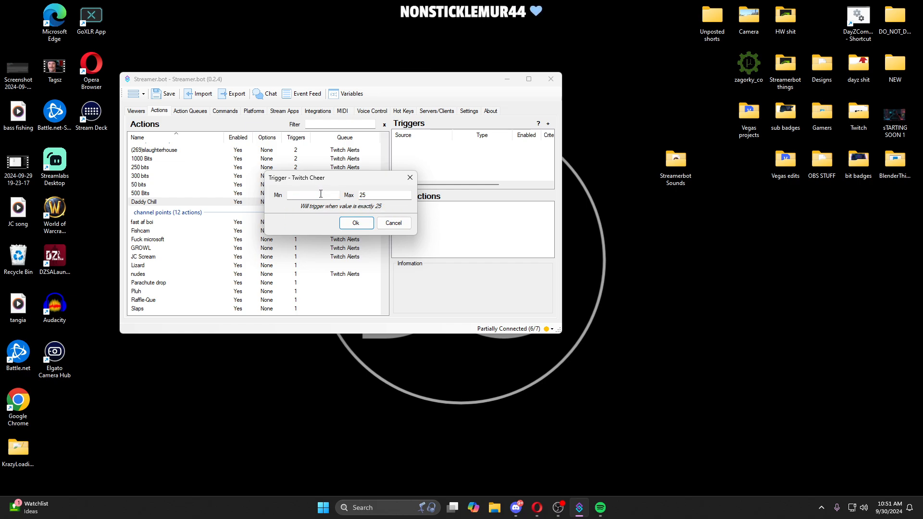
Step: Set the Cheer trigger's minimum to 25 again and confirm the trigger
{"action": "type", "text": "25"}
{"action": "left_click", "coordinate": [355, 223]}
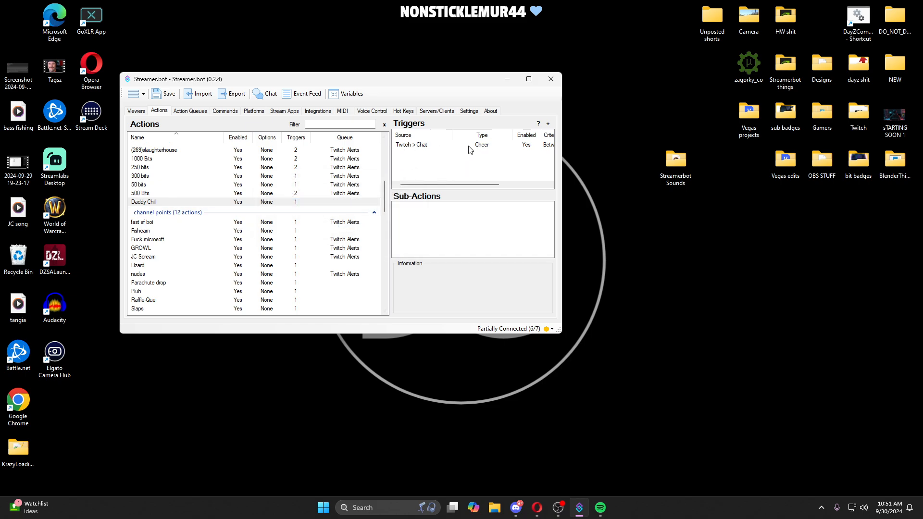
Step: Add a Play Sound From Folder sub-action that uses the Daddy Chill folder in Streamerbot Sounds on the desktop, keeping the default playback settings
{"action": "right_click", "coordinate": [406, 219]}
{"action": "mouse_move", "coordinate": [435, 252]}
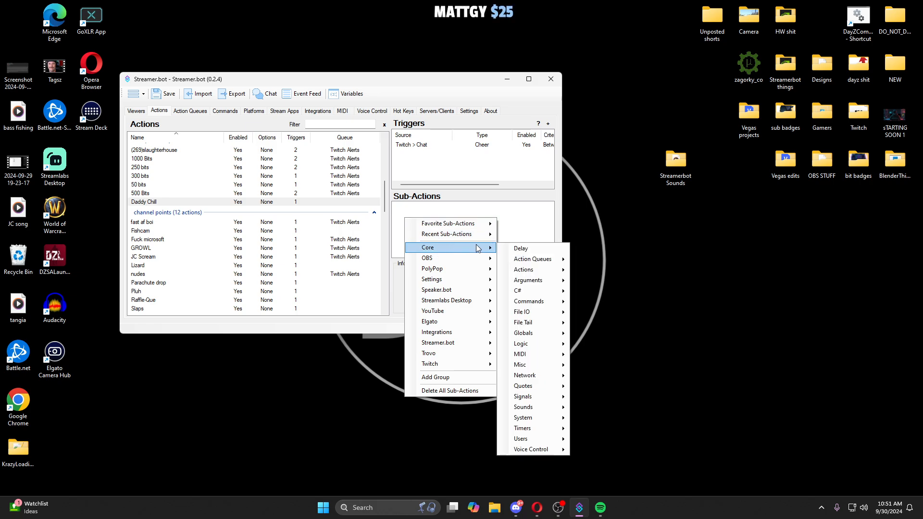
{"action": "mouse_move", "coordinate": [533, 397]}
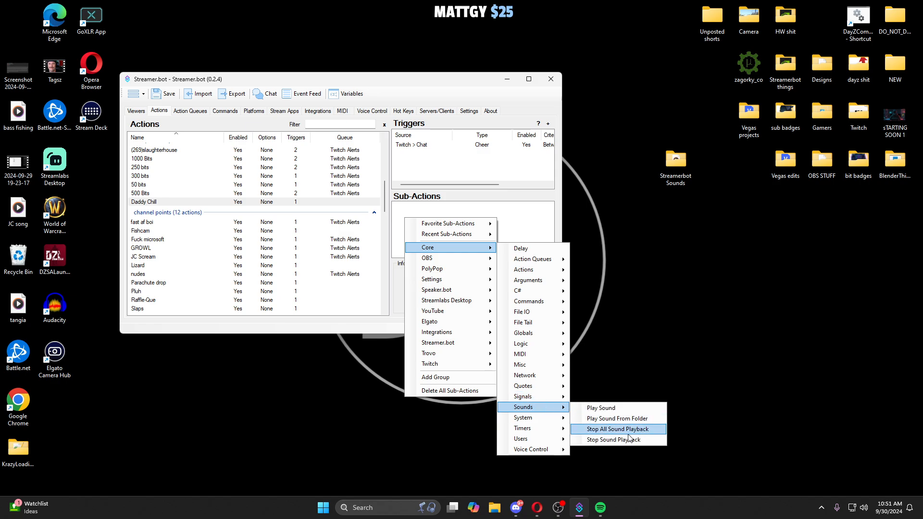
{"action": "left_click", "coordinate": [617, 419]}
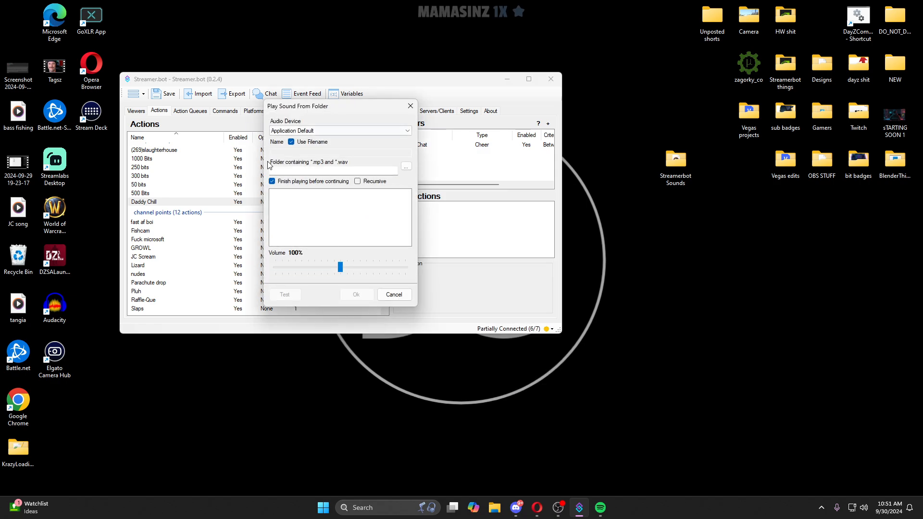
{"action": "left_click", "coordinate": [406, 167]}
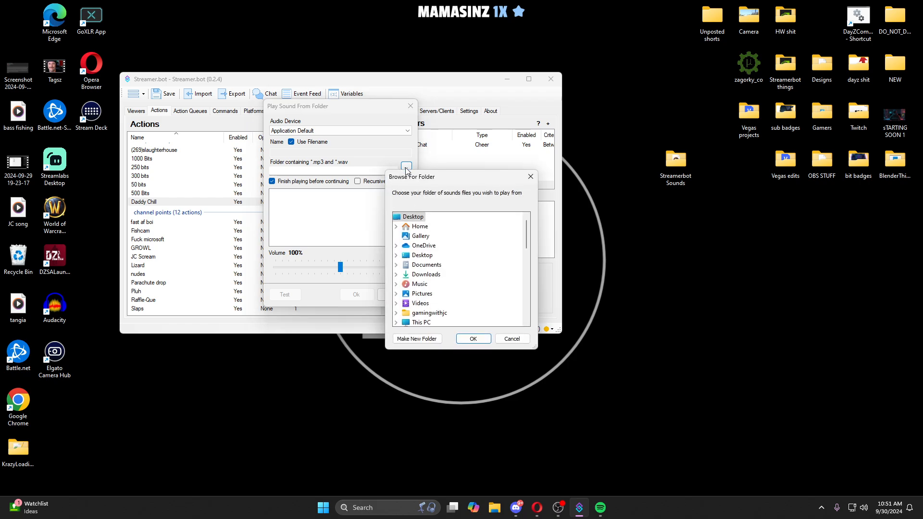
{"action": "double_click", "coordinate": [419, 255]}
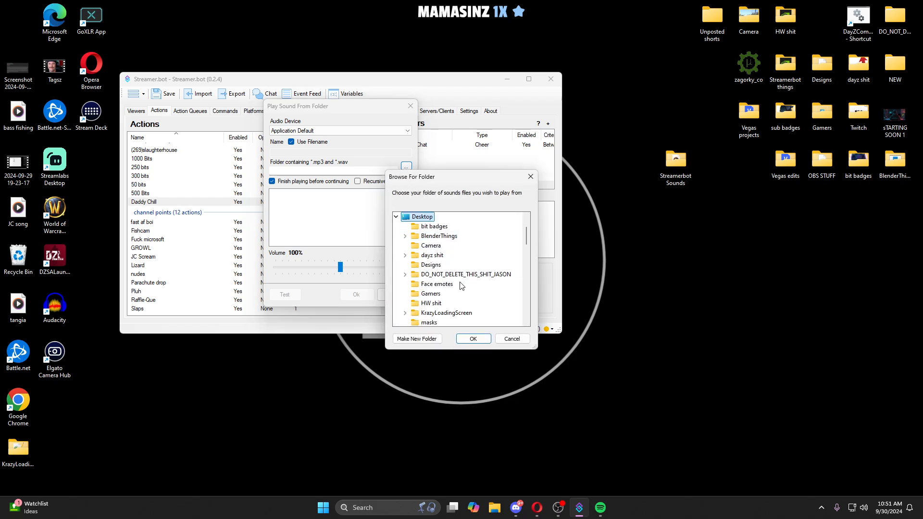
{"action": "scroll", "coordinate": [461, 286], "scroll_direction": "down", "scroll_amount": 5}
{"action": "double_click", "coordinate": [445, 258]}
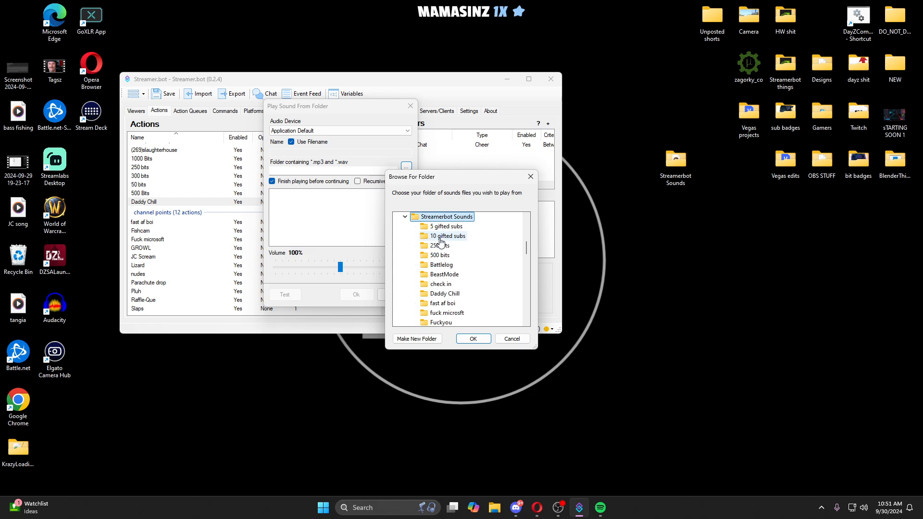
{"action": "scroll", "coordinate": [442, 245], "scroll_direction": "down", "scroll_amount": 5}
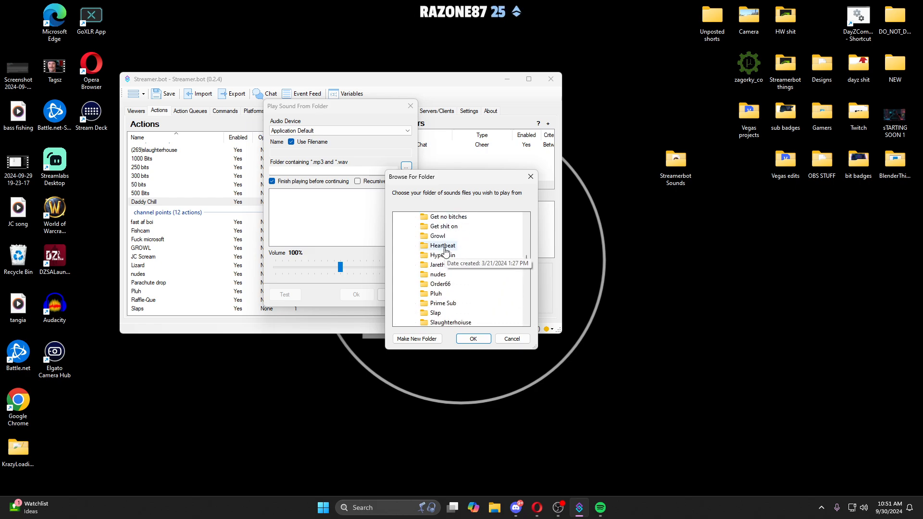
{"action": "scroll", "coordinate": [446, 250], "scroll_direction": "up", "scroll_amount": 5}
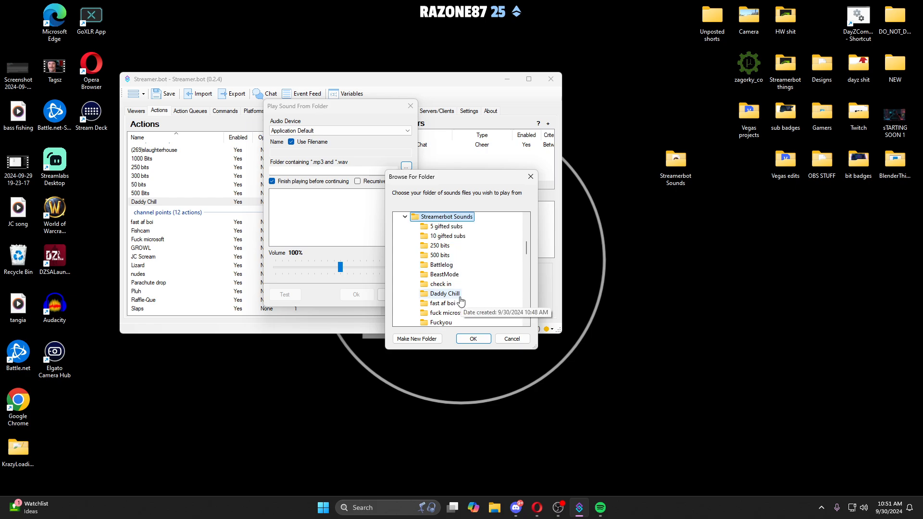
{"action": "left_click", "coordinate": [460, 296]}
{"action": "left_click", "coordinate": [473, 339]}
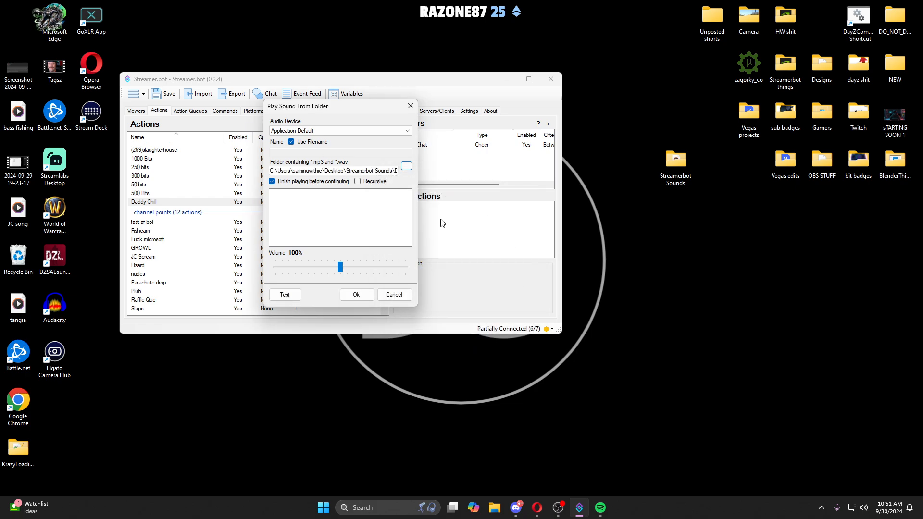
{"action": "left_click", "coordinate": [356, 294]}
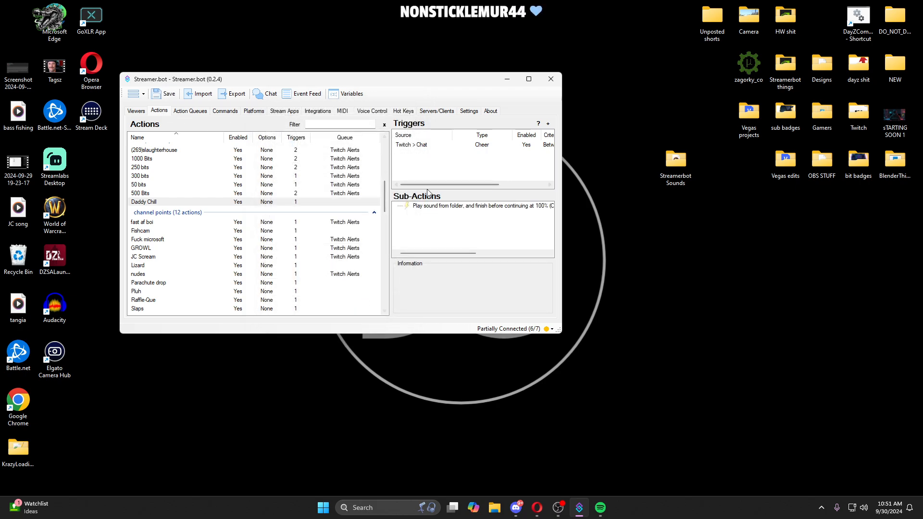
Step: Test the Daddy Chill action's Cheer trigger
{"action": "right_click", "coordinate": [417, 144]}
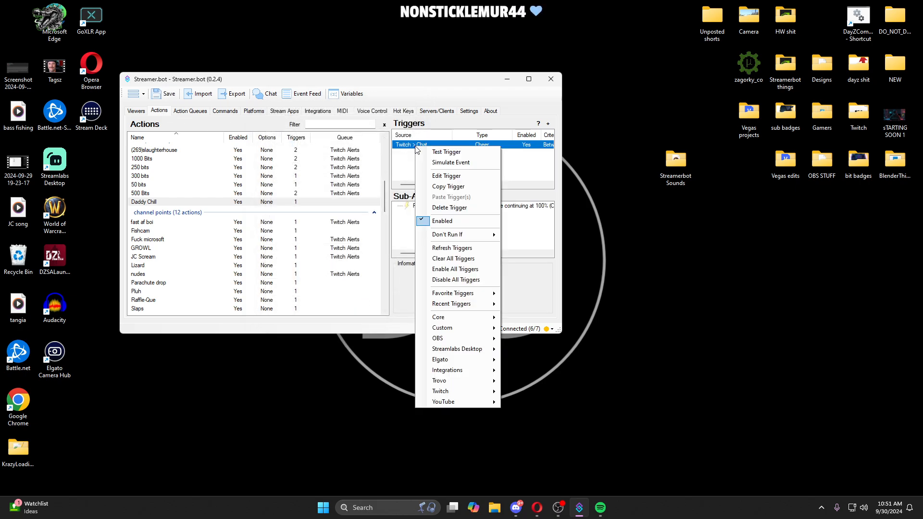
{"action": "left_click", "coordinate": [443, 153]}
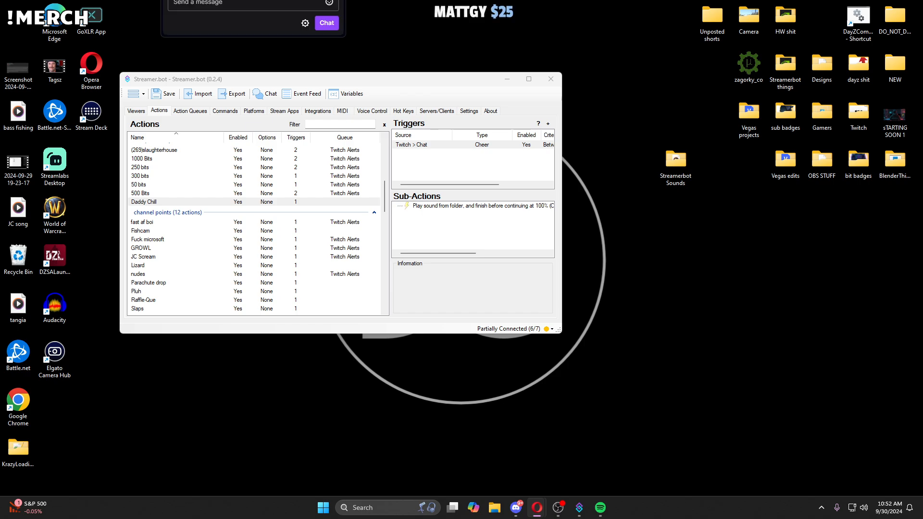
Step: Place the Twitch stream chat pop-out beside the Streamer.bot window and enlarge it
{"action": "left_click_drag", "start_coordinate": [775, 0], "coordinate": [733, 77]}
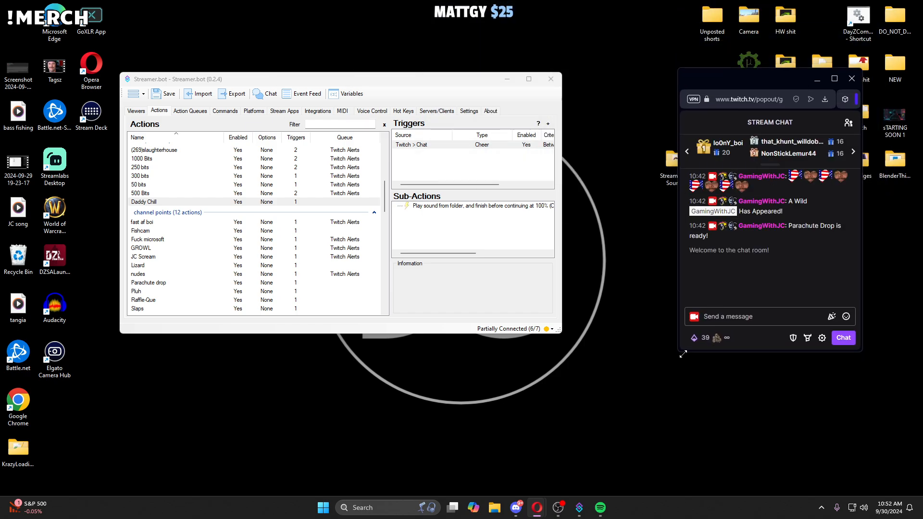
{"action": "left_click_drag", "start_coordinate": [678, 352], "coordinate": [636, 450]}
{"action": "left_click_drag", "start_coordinate": [773, 75], "coordinate": [793, 49]}
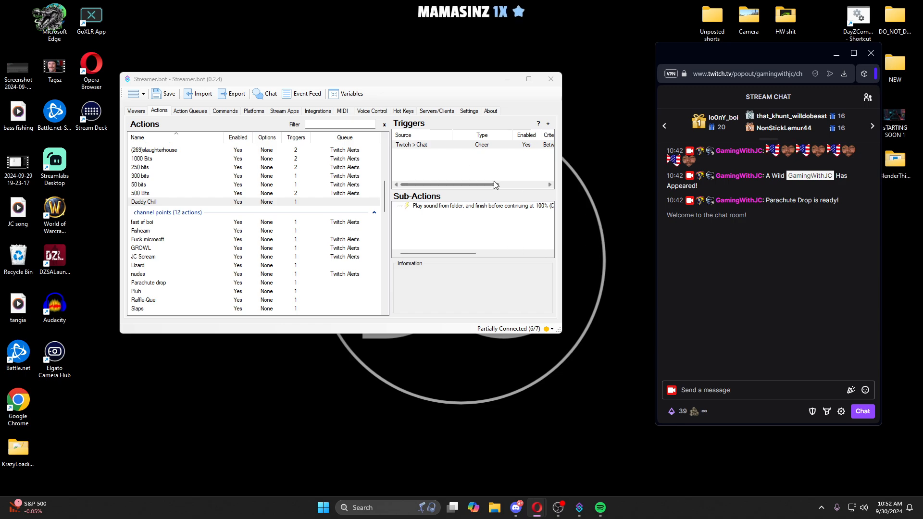
Step: Start a Twitch Send Message to Channel sub-action for Daddy Chill, with Broadcaster as the preferred account
{"action": "left_click", "coordinate": [444, 229]}
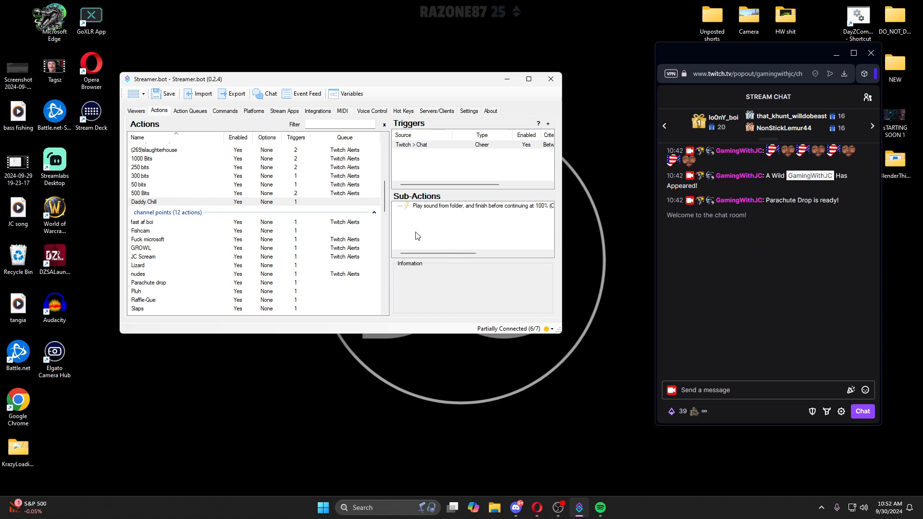
{"action": "right_click", "coordinate": [472, 224]}
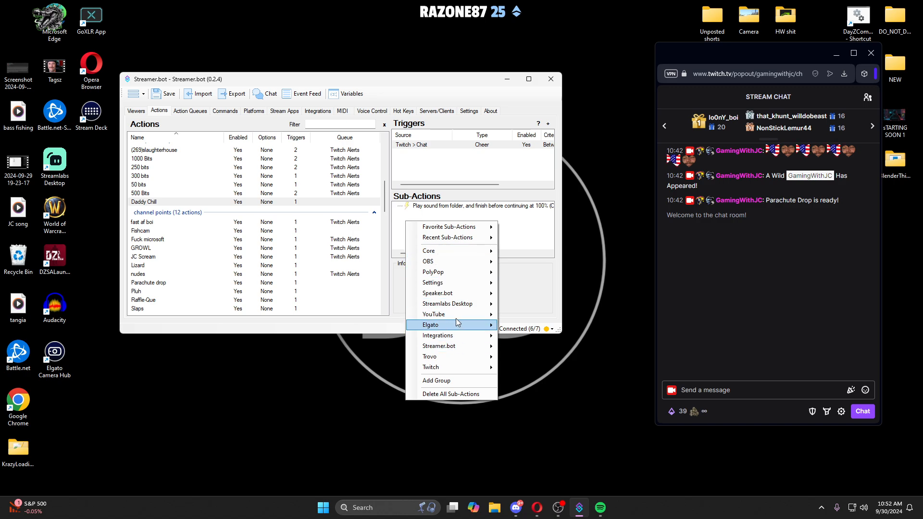
{"action": "left_click", "coordinate": [407, 217]}
{"action": "right_click", "coordinate": [423, 224]}
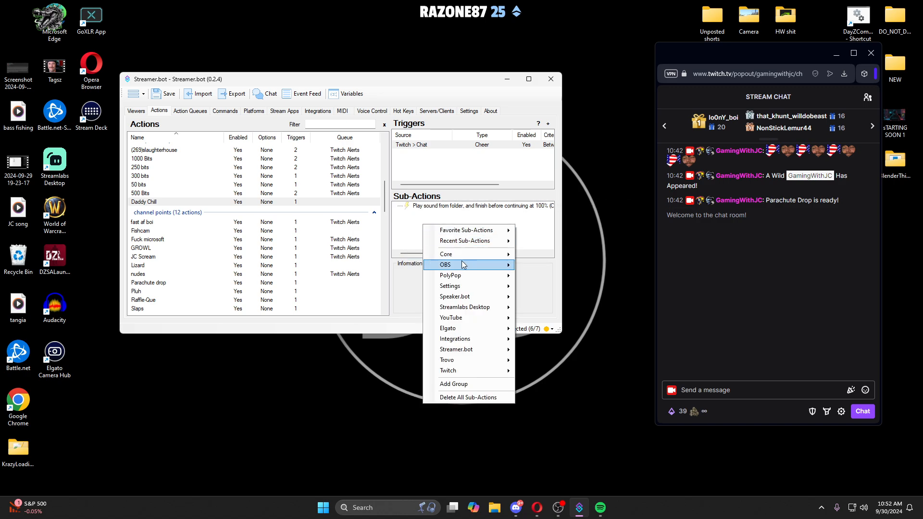
{"action": "mouse_move", "coordinate": [500, 350]}
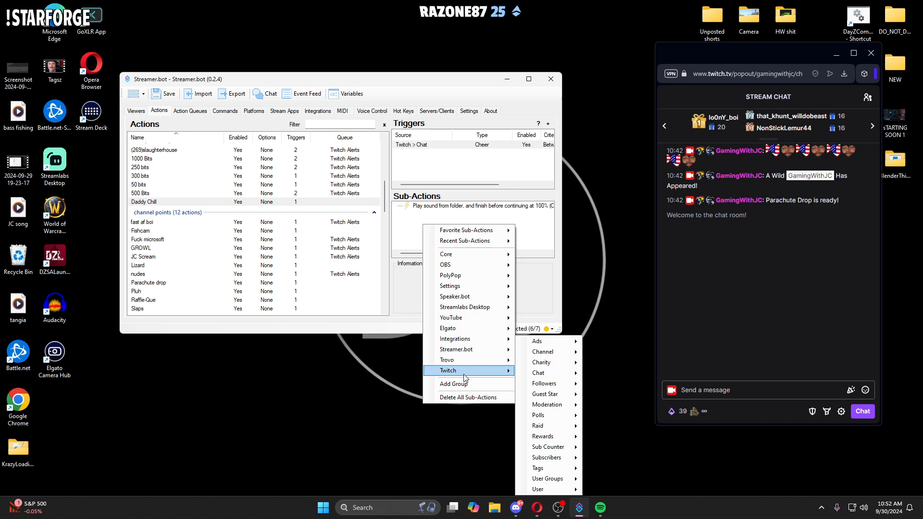
{"action": "mouse_move", "coordinate": [507, 371]}
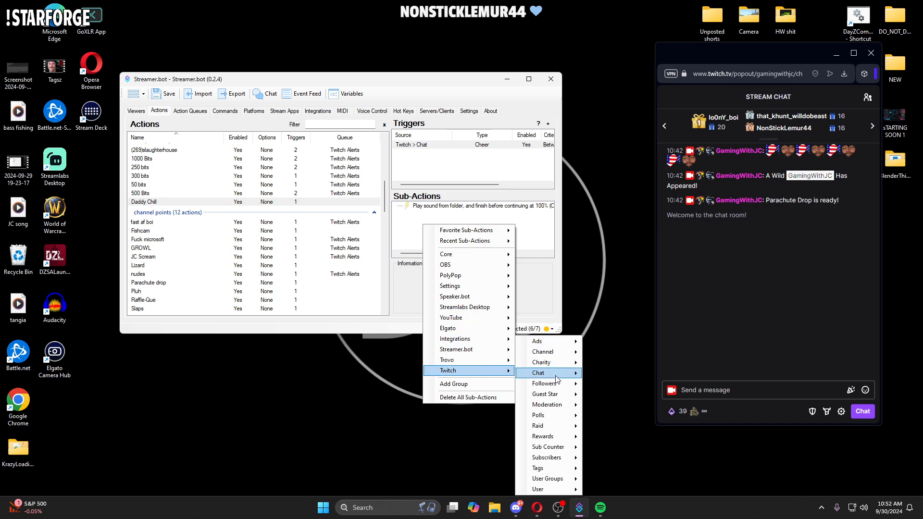
{"action": "mouse_move", "coordinate": [552, 377]}
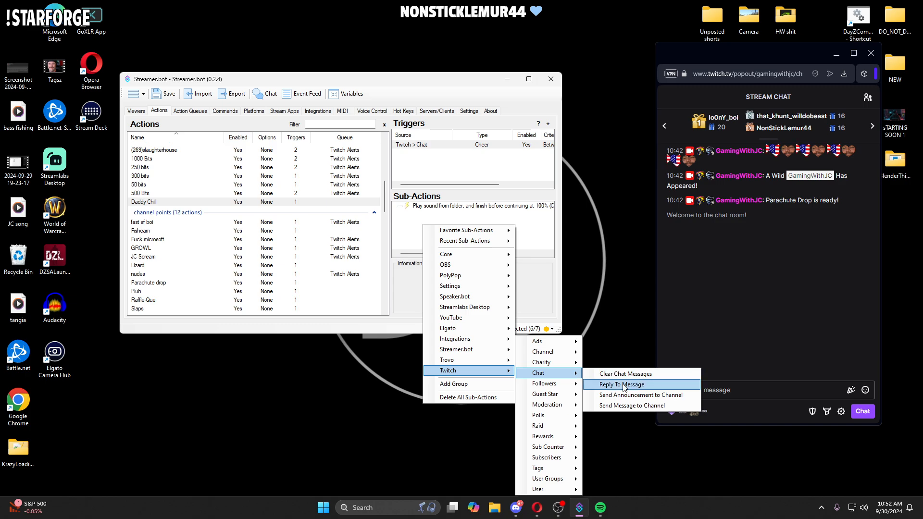
{"action": "left_click", "coordinate": [625, 406]}
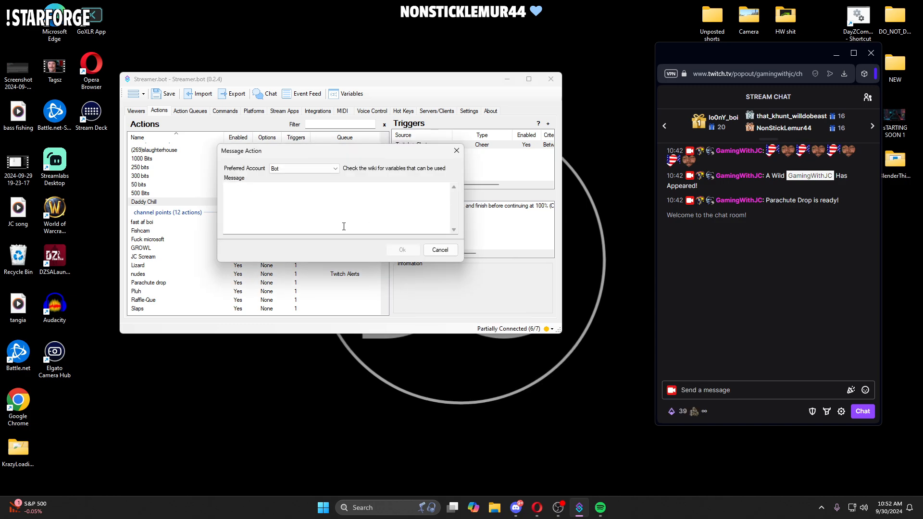
{"action": "left_click", "coordinate": [303, 169]}
{"action": "left_click", "coordinate": [284, 183]}
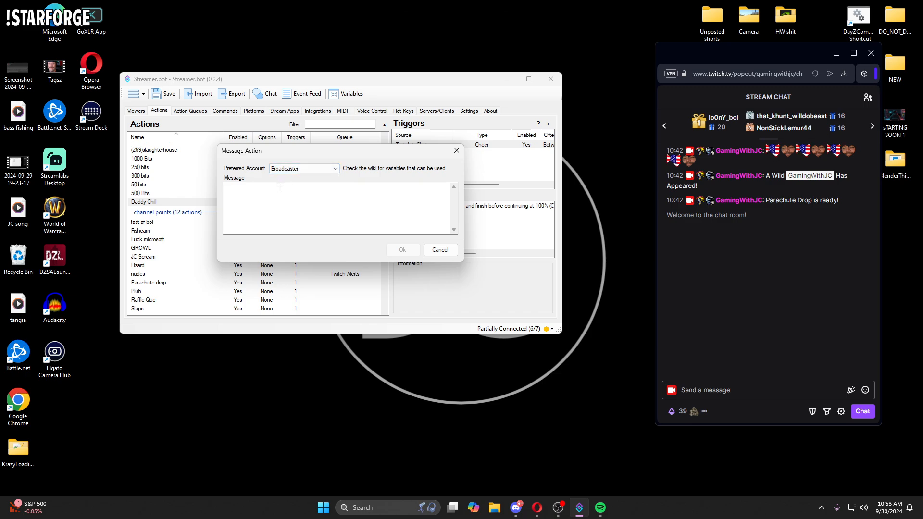
Step: Write the message "Hey! Thanks %user% for sending me 25 bits!", confirm the sub-action and save the Streamer.bot configuration
{"action": "left_click", "coordinate": [264, 193]}
{"action": "type", "text": "Hey"}
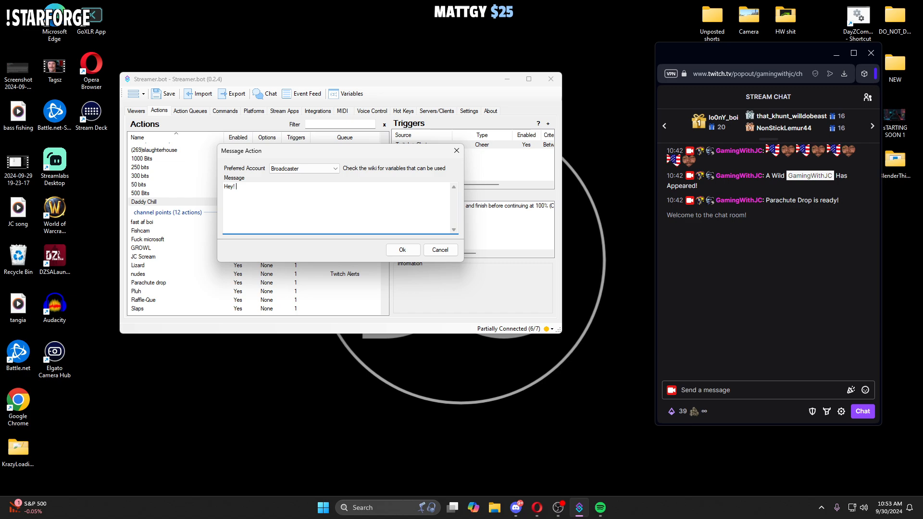
{"action": "type", "text": "! Thanks "}
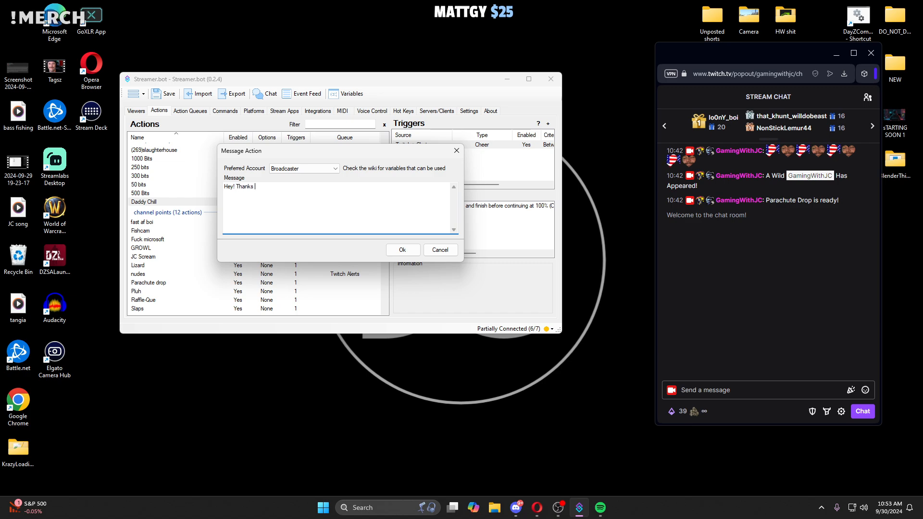
{"action": "type", "text": "%user%"}
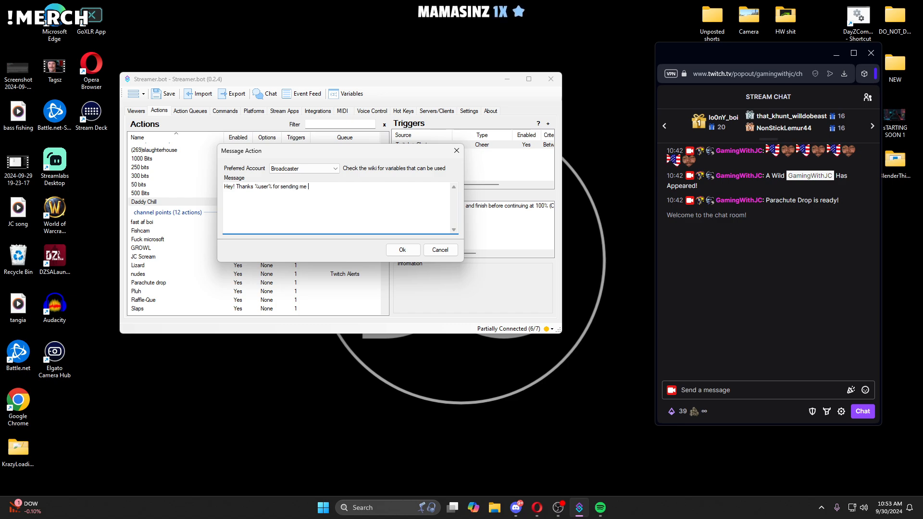
{"action": "type", "text": "for sending me 25 bits!"}
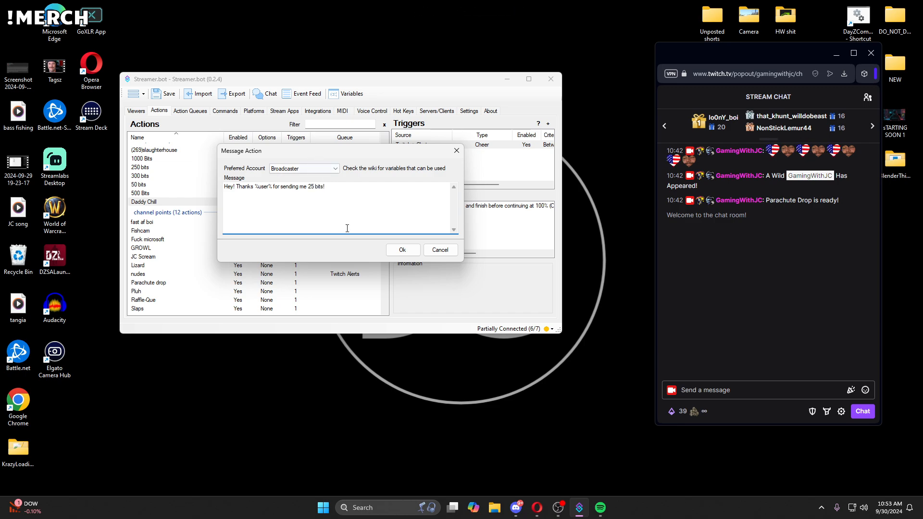
{"action": "left_click", "coordinate": [402, 249]}
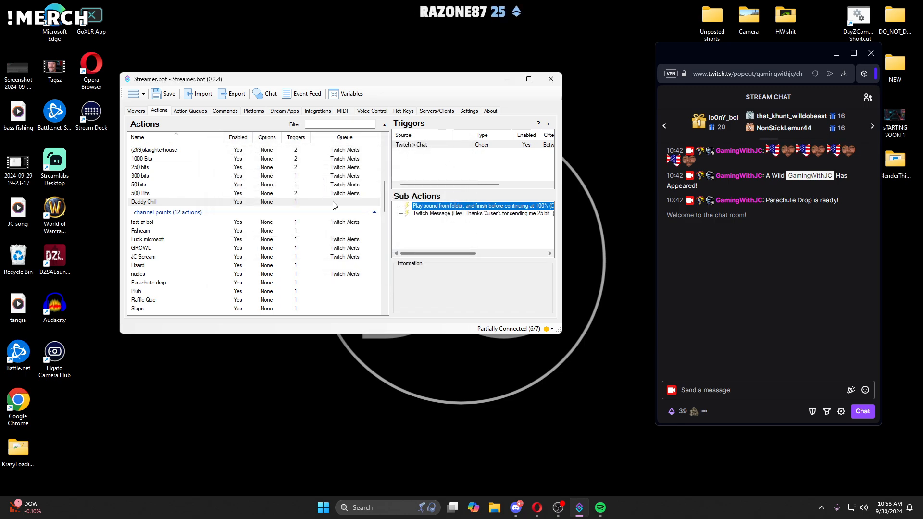
{"action": "left_click", "coordinate": [166, 95]}
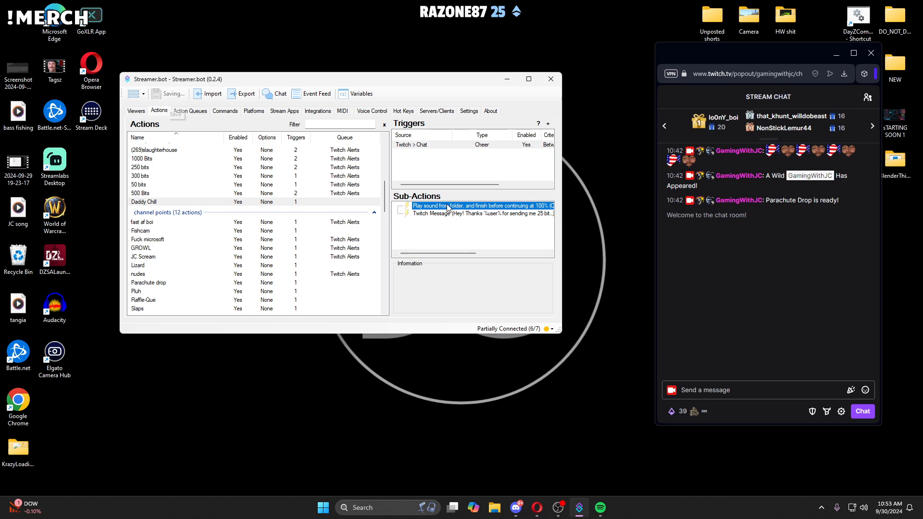
Step: Test Daddy Chill's Cheer trigger again and check the thank-you message in the stream chat
{"action": "right_click", "coordinate": [423, 145]}
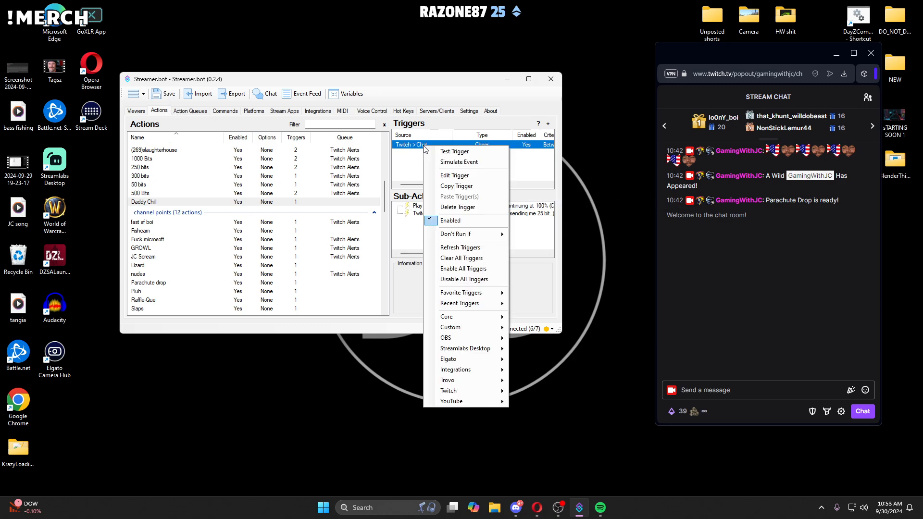
{"action": "left_click", "coordinate": [464, 150]}
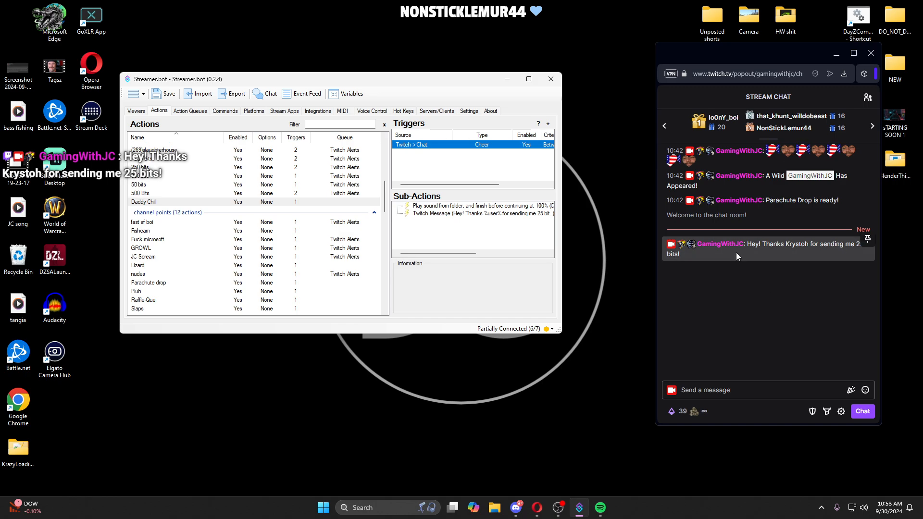
{"action": "left_click", "coordinate": [482, 214]}
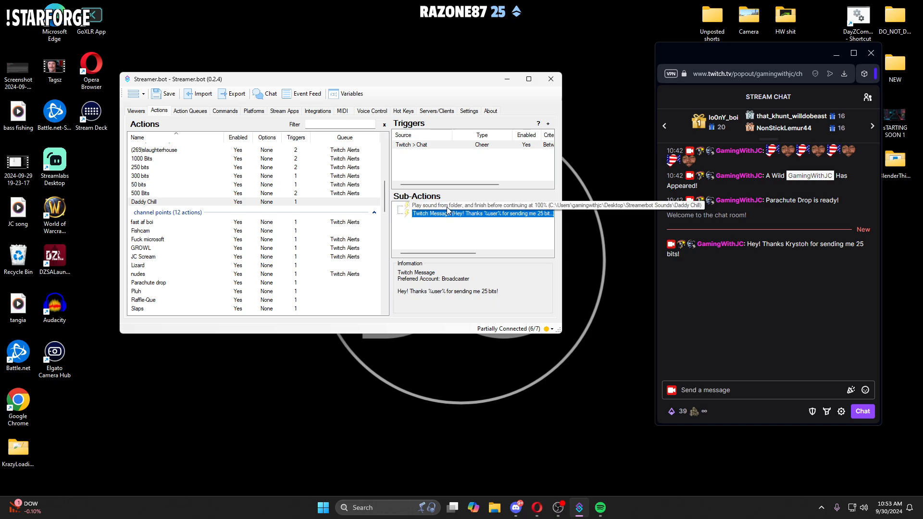
Step: Delete the Cheer trigger and the Twitch Message sub-action from the Daddy Chill action
{"action": "left_click", "coordinate": [412, 144]}
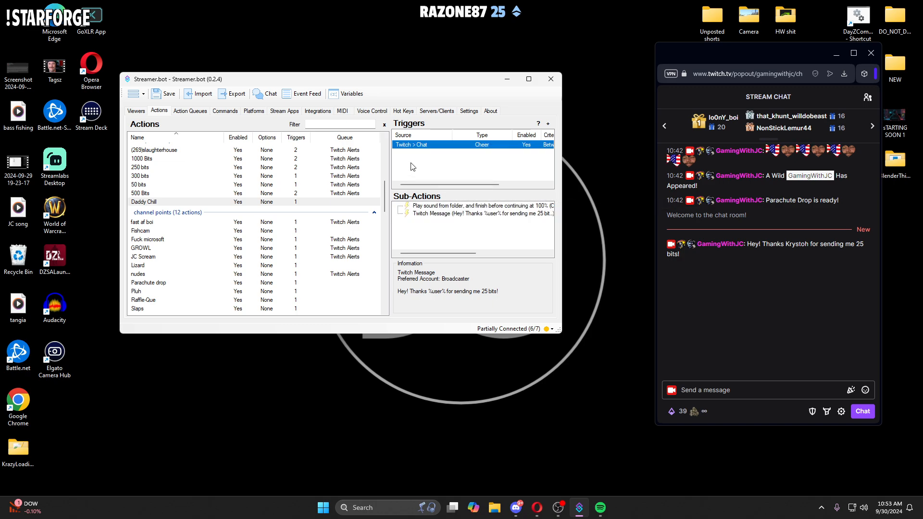
{"action": "left_click", "coordinate": [411, 166]}
{"action": "left_click", "coordinate": [414, 146]}
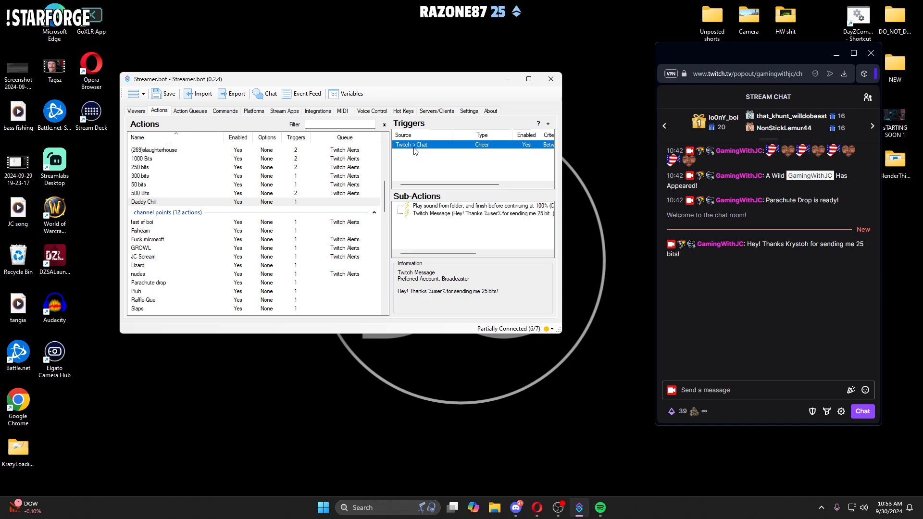
{"action": "key", "text": "Delete"}
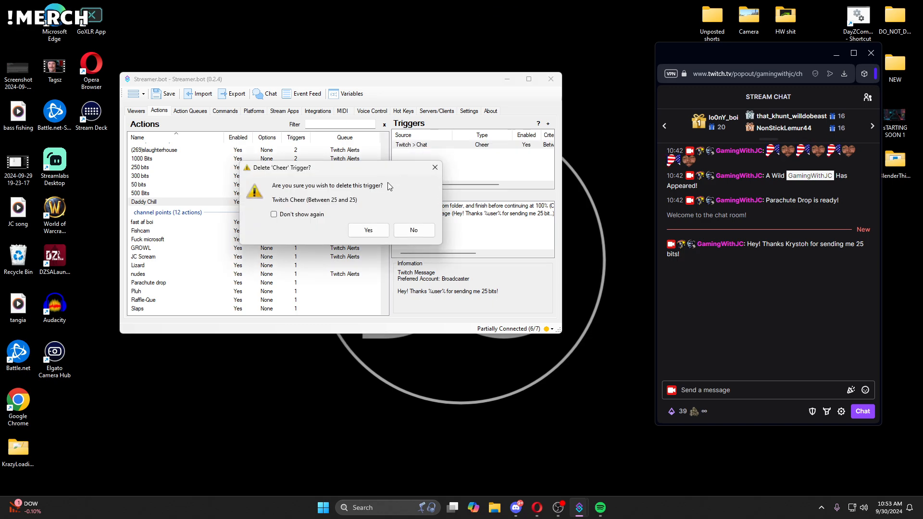
{"action": "left_click", "coordinate": [364, 229]}
{"action": "left_click", "coordinate": [417, 215]}
{"action": "key", "text": "Delete"}
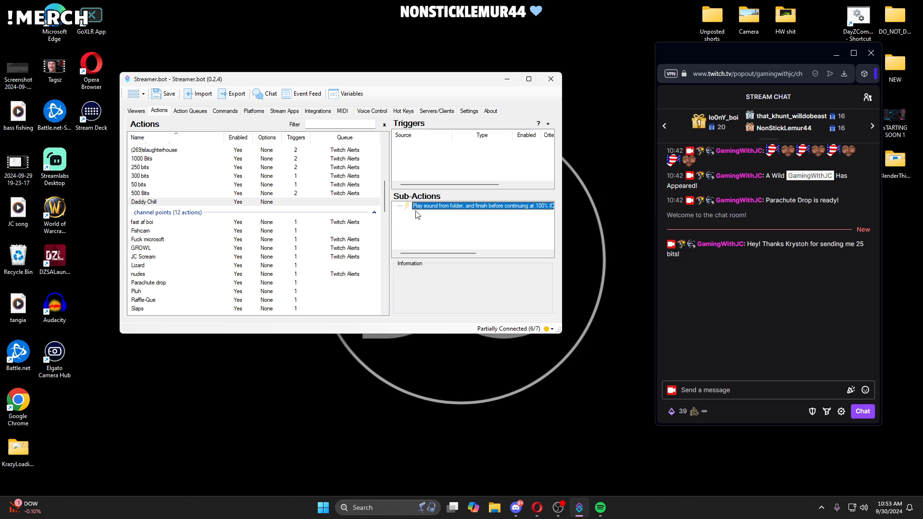
{"action": "left_click", "coordinate": [450, 209]}
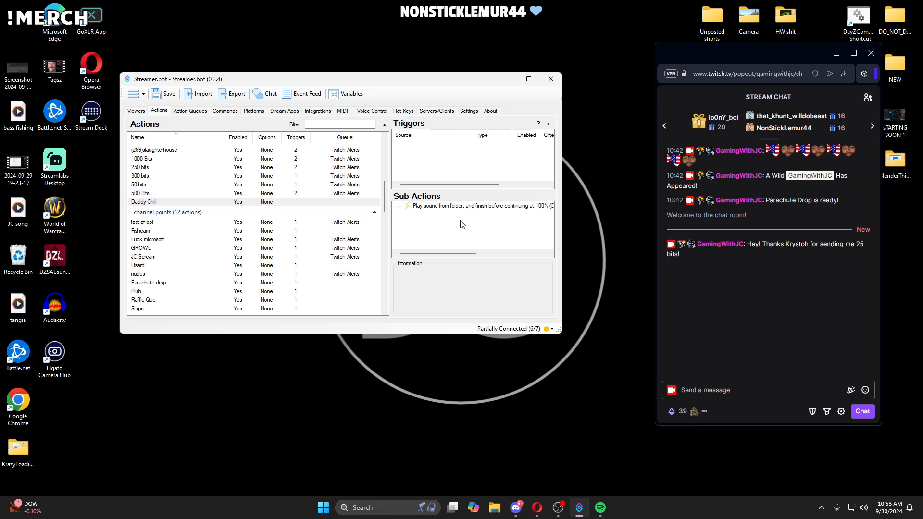
Step: Start a Twitch Reward Redemption trigger for Daddy Chill and begin creating a new channel reward for it
{"action": "right_click", "coordinate": [421, 163]}
{"action": "mouse_move", "coordinate": [480, 223]}
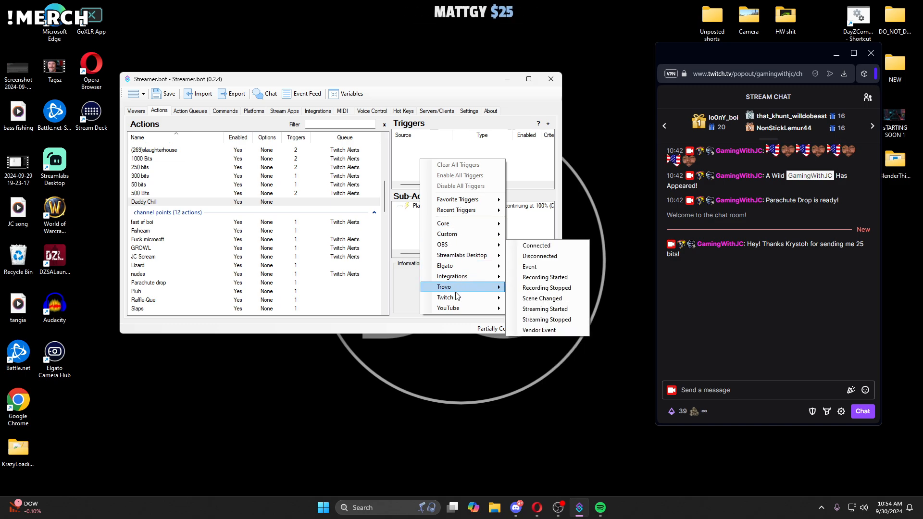
{"action": "mouse_move", "coordinate": [462, 298]}
{"action": "mouse_move", "coordinate": [548, 319]}
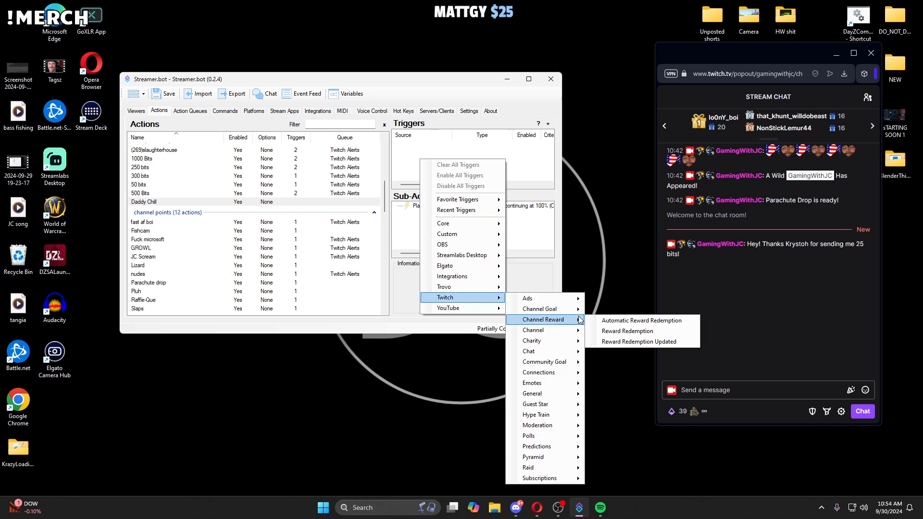
{"action": "left_click", "coordinate": [624, 331]}
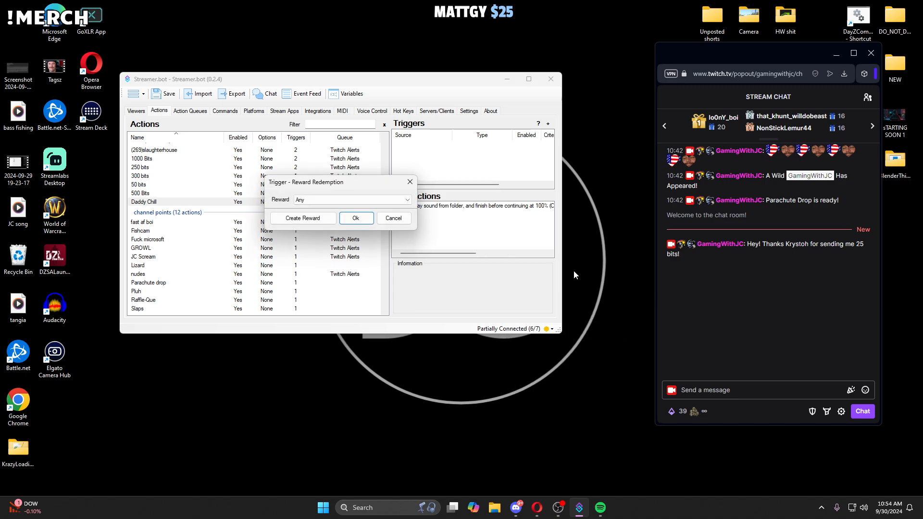
{"action": "left_click", "coordinate": [316, 223]}
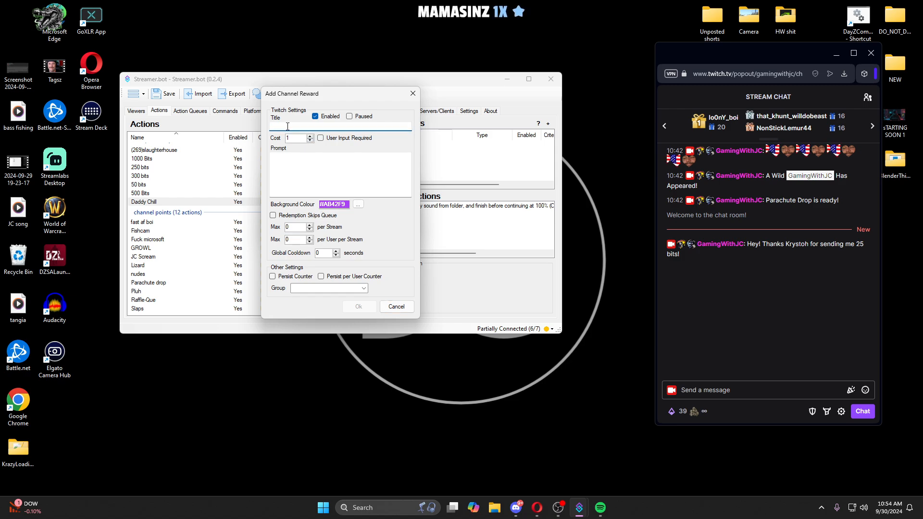
Step: Title the reward "Daddy Chill", give it the prompt "Plays a sound on stream!" and set its cost to 250
{"action": "type", "text": "Daddy Ch"}
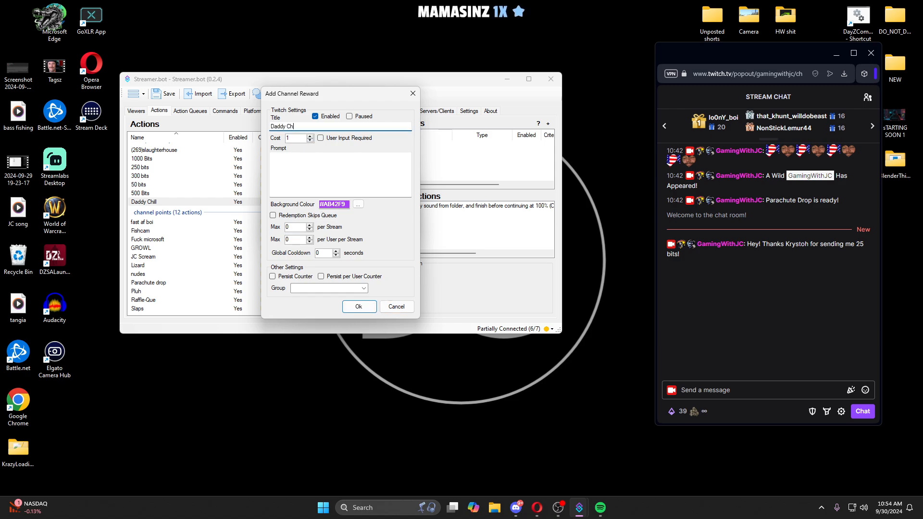
{"action": "type", "text": "ill"}
{"action": "left_click", "coordinate": [276, 162]}
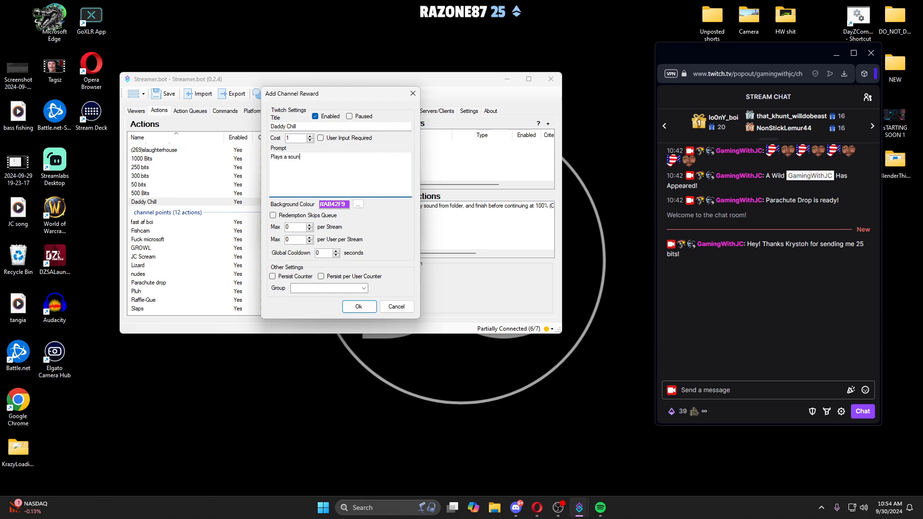
{"action": "type", "text": "Plays a sound on stre"}
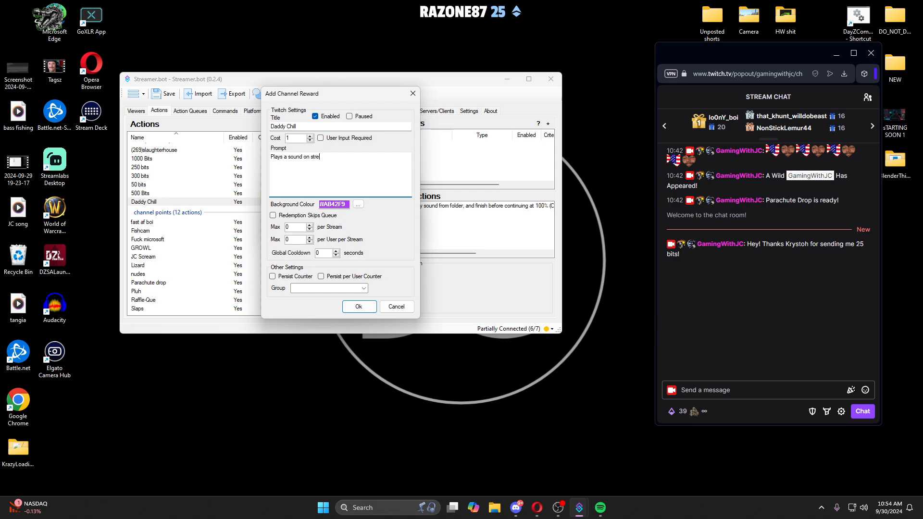
{"action": "type", "text": "am!"}
{"action": "left_click", "coordinate": [294, 139]}
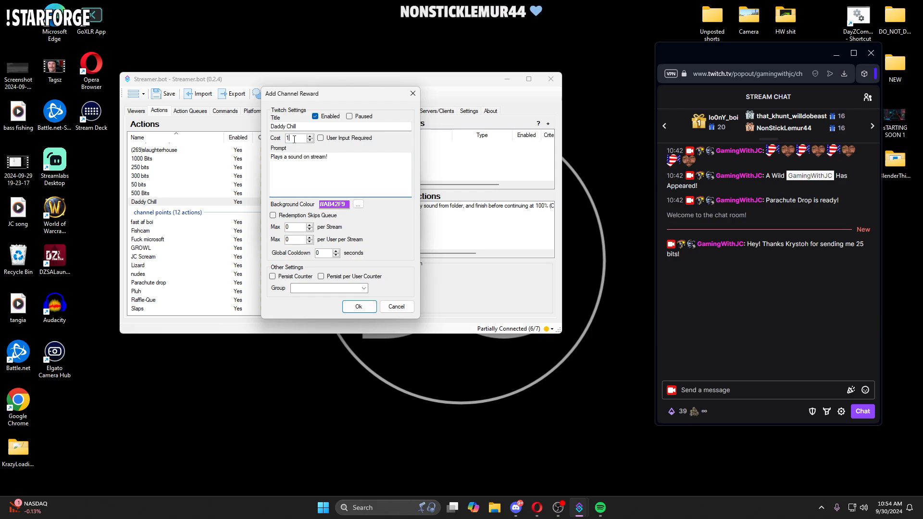
{"action": "left_click_drag", "start_coordinate": [294, 139], "coordinate": [272, 140]}
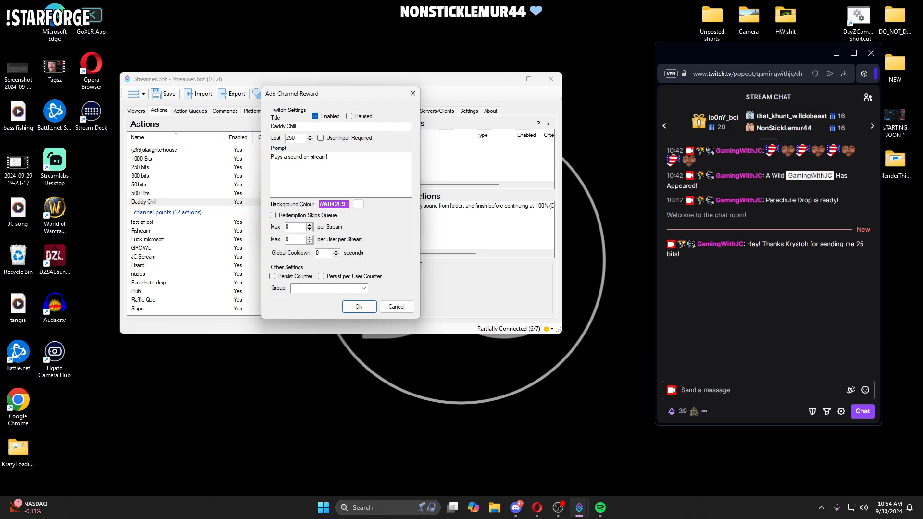
Step: Try a maximum of 10 redemptions per stream and reset both redemption limits to 0
{"action": "left_click", "coordinate": [321, 138]}
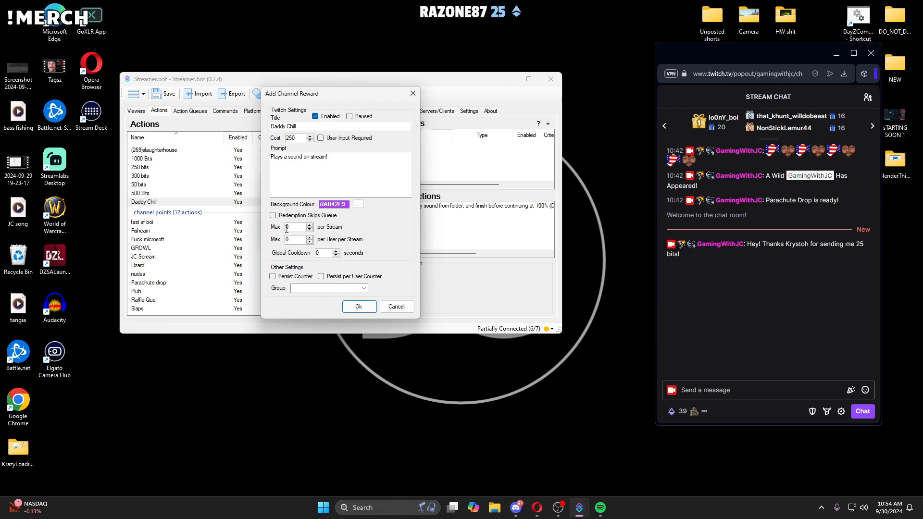
{"action": "type", "text": "10"}
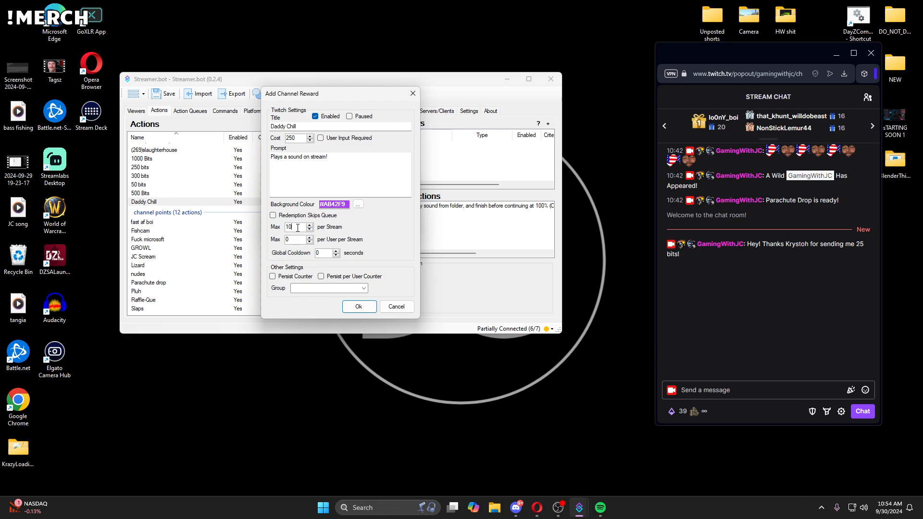
{"action": "key", "text": "BackSpace"}
{"action": "key", "text": "BackSpace"}
{"action": "type", "text": "0"}
{"action": "key", "text": "Tab"}
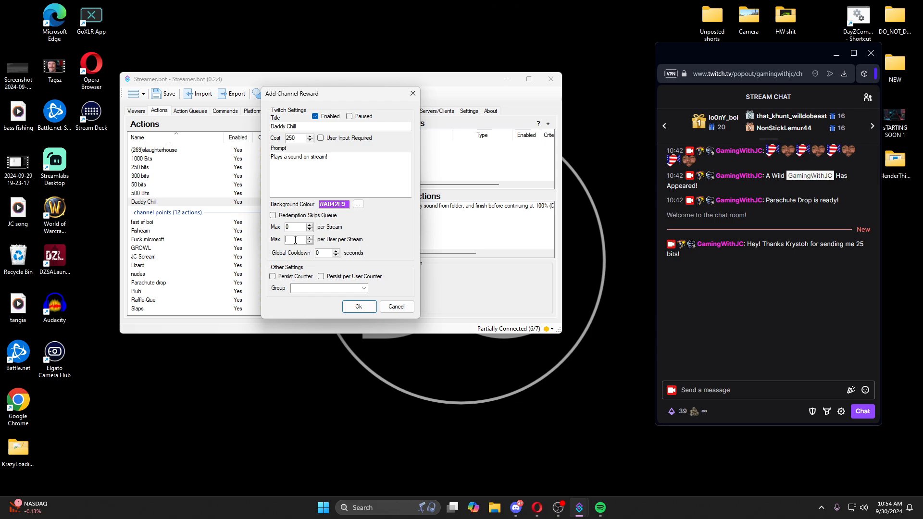
{"action": "type", "text": "0"}
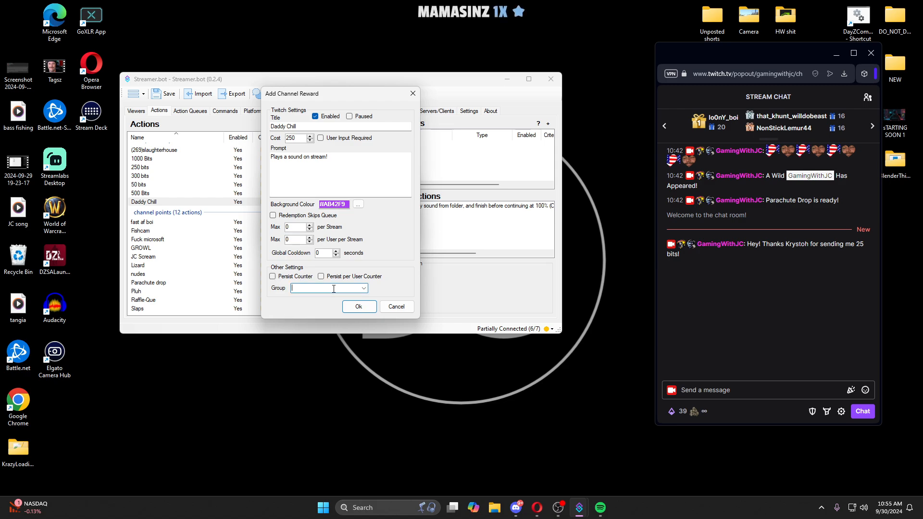
{"action": "left_click", "coordinate": [296, 288]}
{"action": "left_click", "coordinate": [387, 287]}
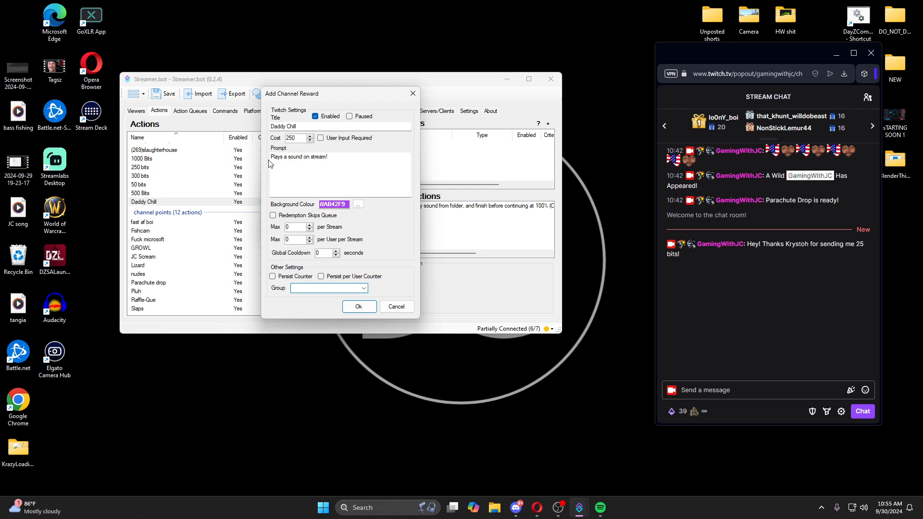
Step: Create the channel reward, confirm the trigger with Daddy Chill as its reward and save the configuration
{"action": "left_click", "coordinate": [363, 308]}
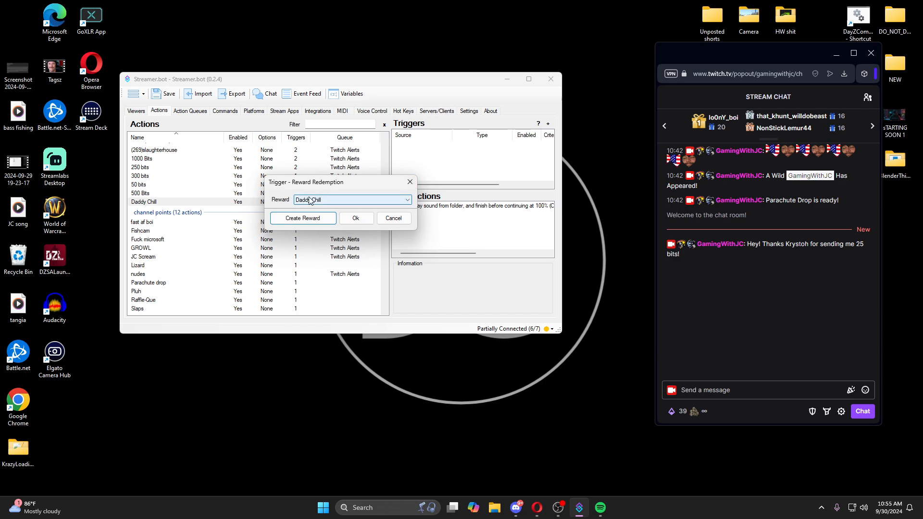
{"action": "left_click", "coordinate": [355, 217]}
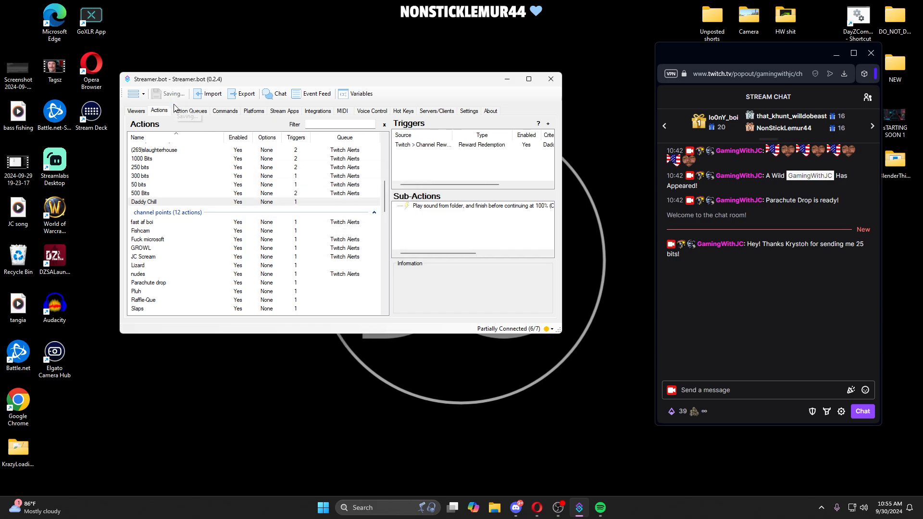
Step: Reload the Twitch stream chat and redeem the Daddy Chill reward for 250 channel points as a test
{"action": "left_click", "coordinate": [743, 315]}
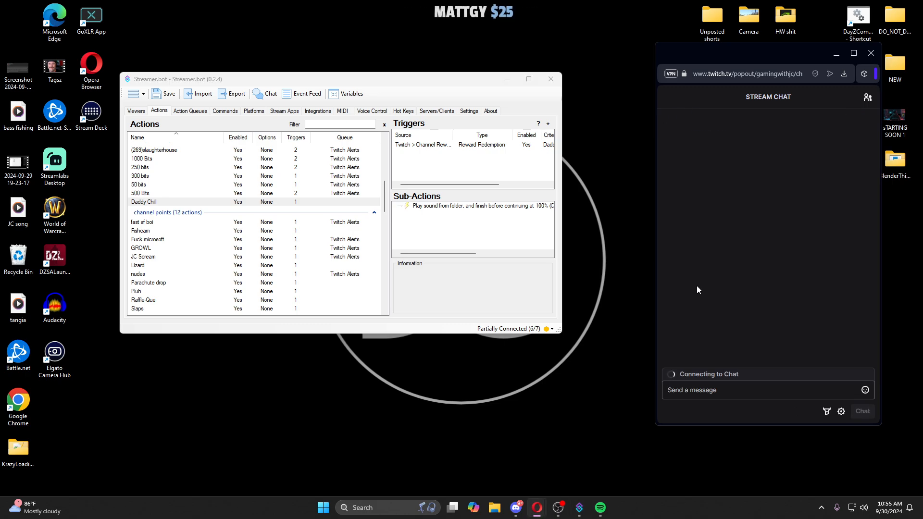
{"action": "left_click", "coordinate": [697, 418]}
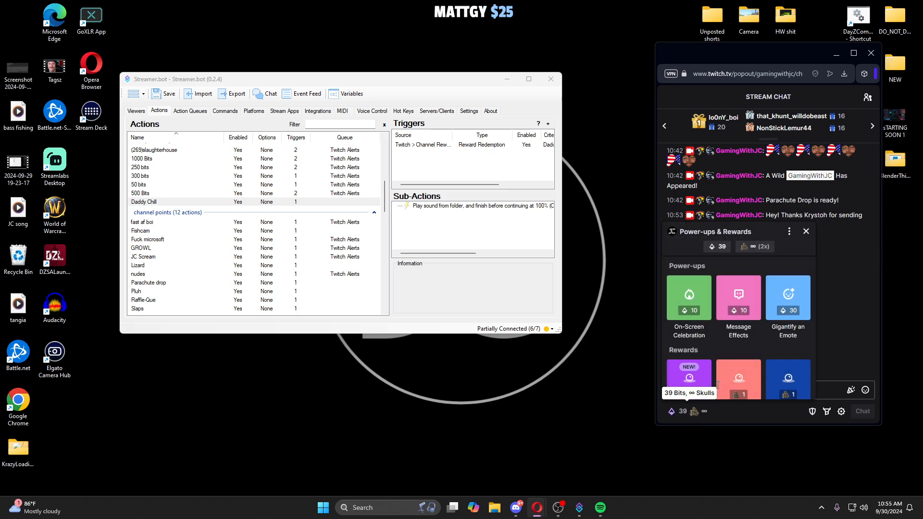
{"action": "scroll", "coordinate": [687, 346], "scroll_direction": "down", "scroll_amount": 2}
{"action": "left_click", "coordinate": [686, 340]}
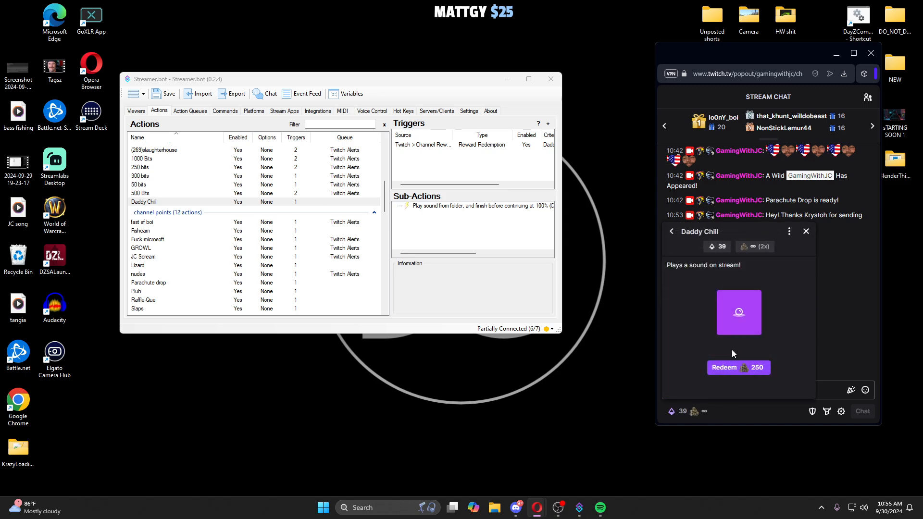
{"action": "left_click", "coordinate": [735, 367]}
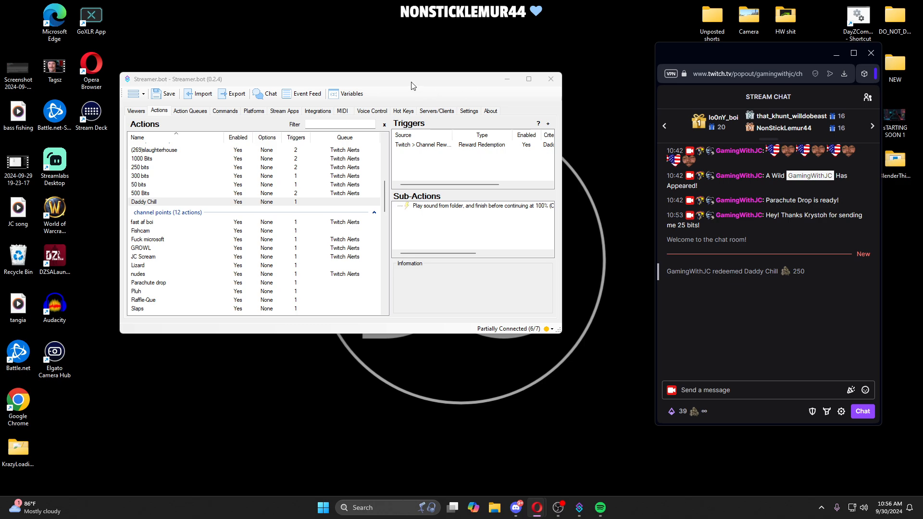
{"action": "left_click_drag", "start_coordinate": [411, 83], "coordinate": [417, 92]}
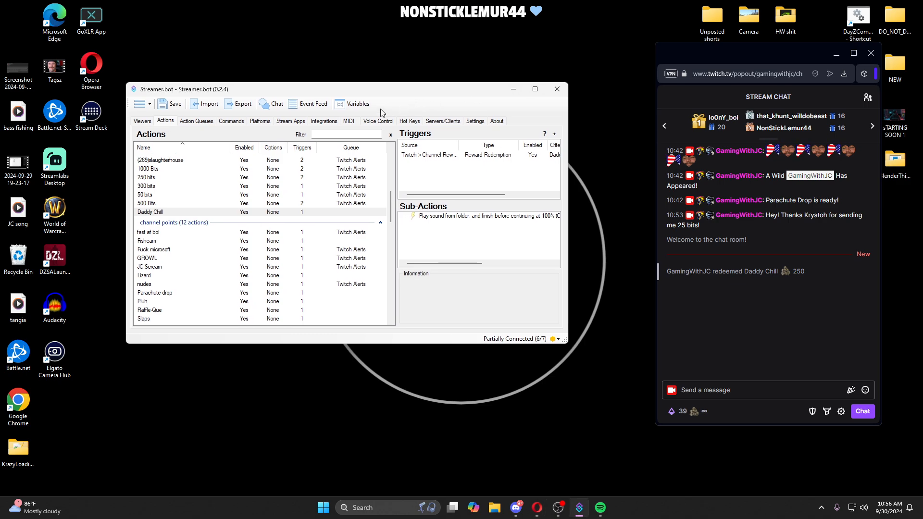